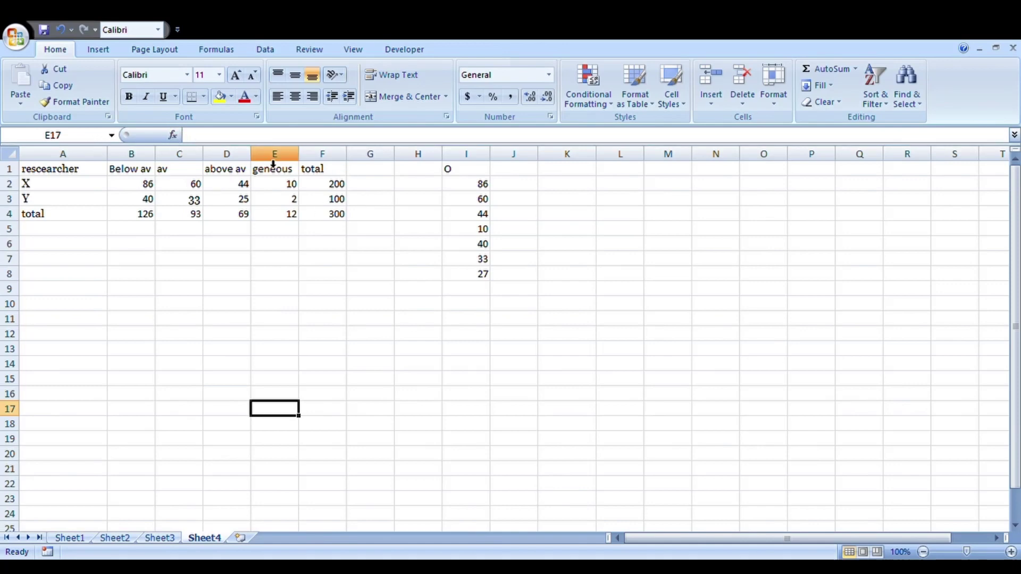
drag(143, 246, 143, 273)
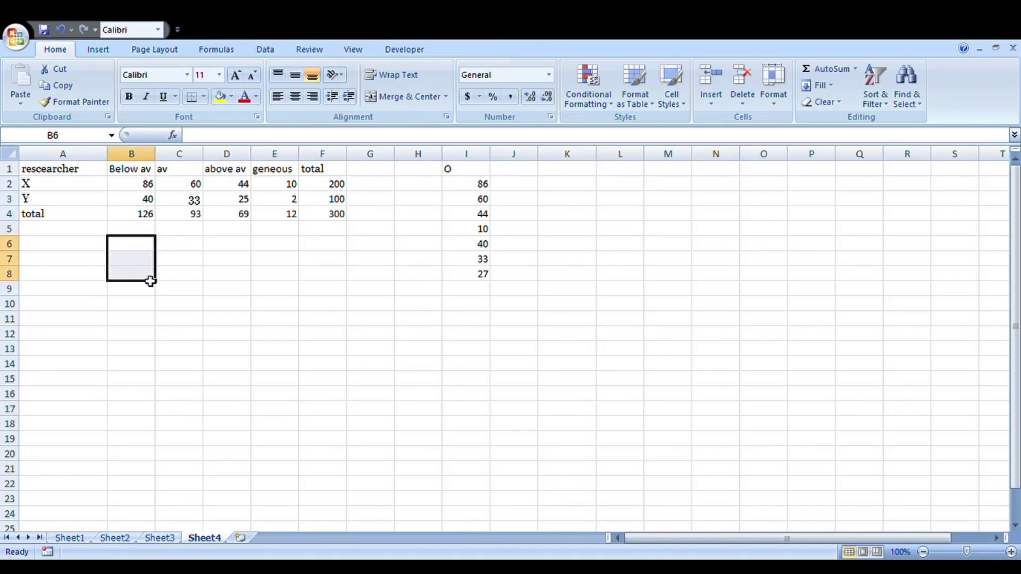
click(425, 261)
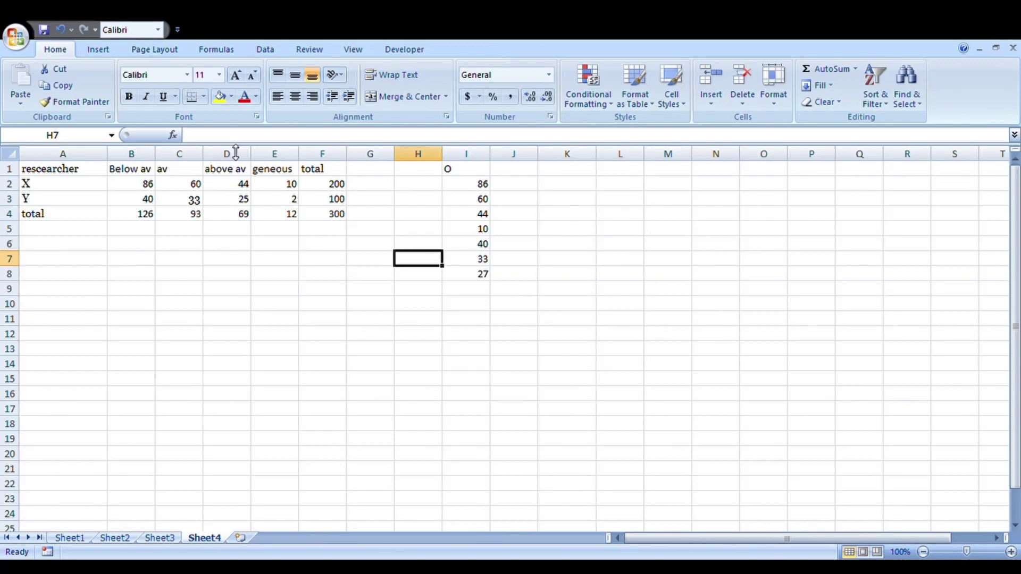
click(468, 281)
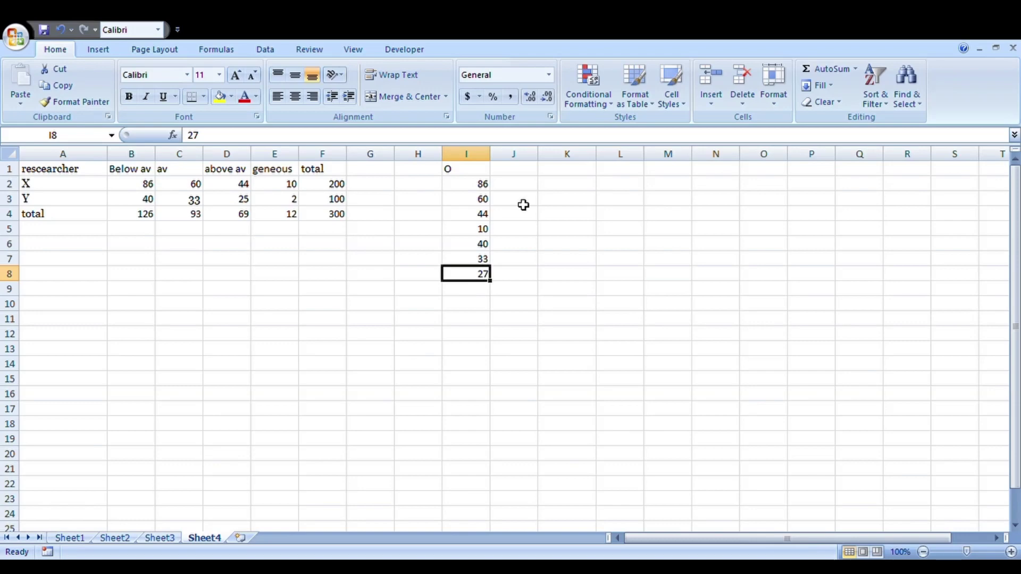
- Enter the heading E in cell J1, beside the O column
click(519, 172)
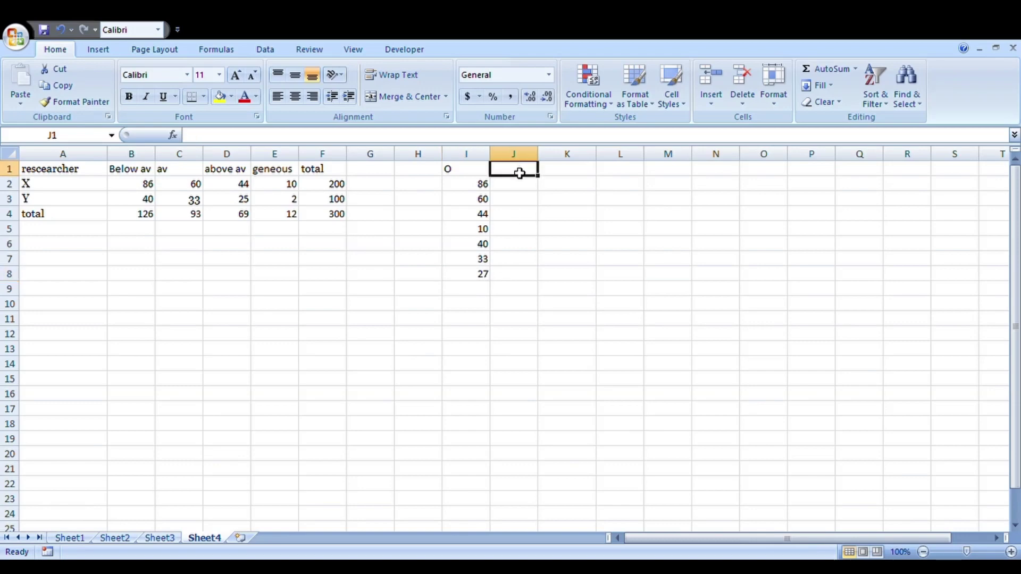
text(E)
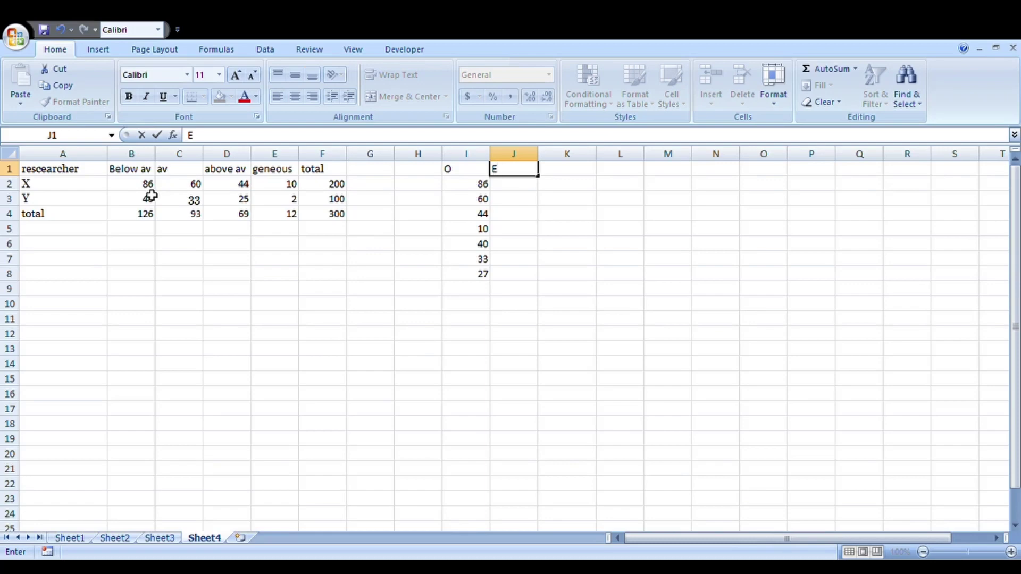
- Calculate the first expected value in J2 from row total, column total and grand total with the formula =F2*B4/F4
click(502, 184)
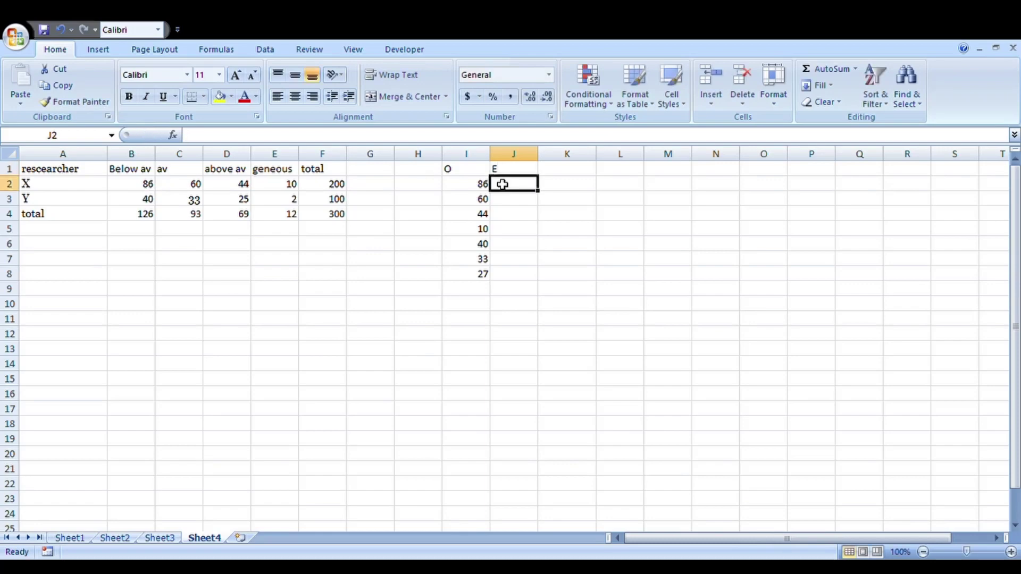
text(=)
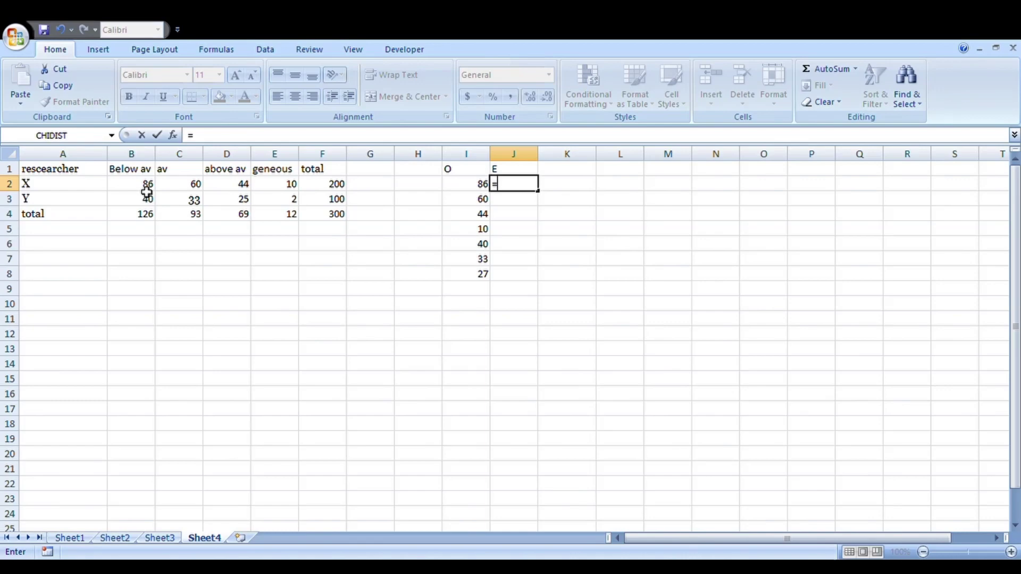
click(337, 191)
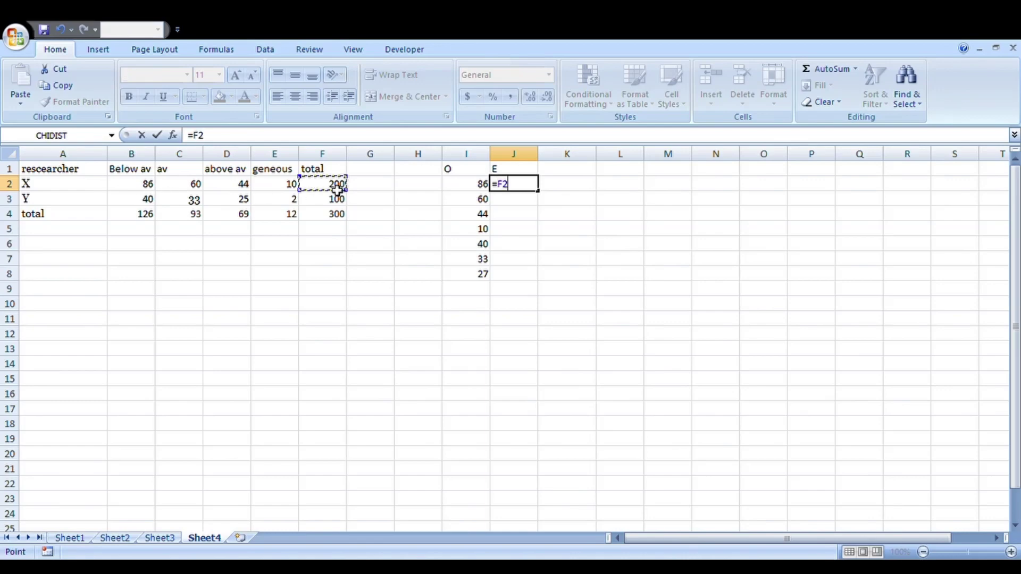
text(*)
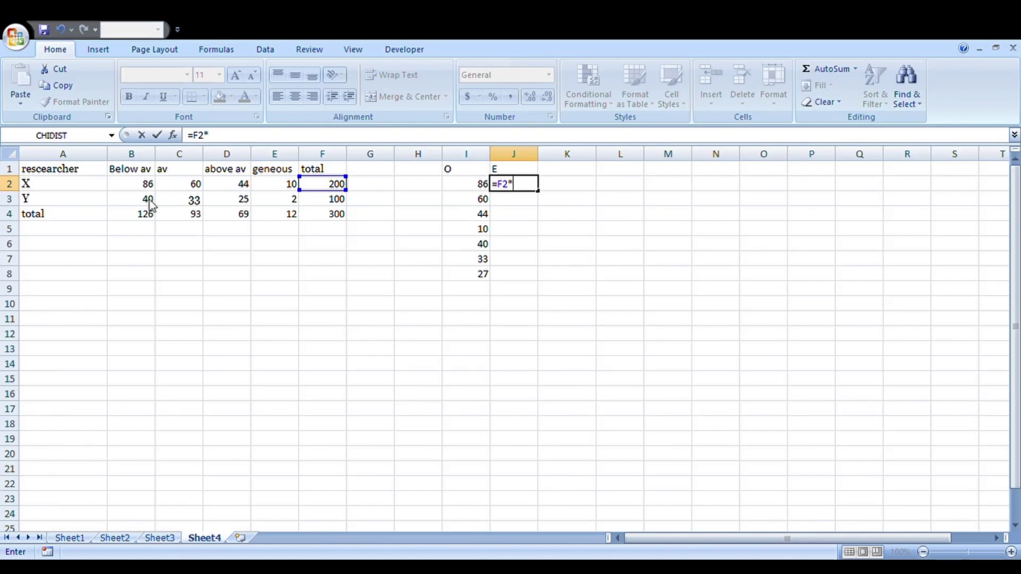
click(152, 221)
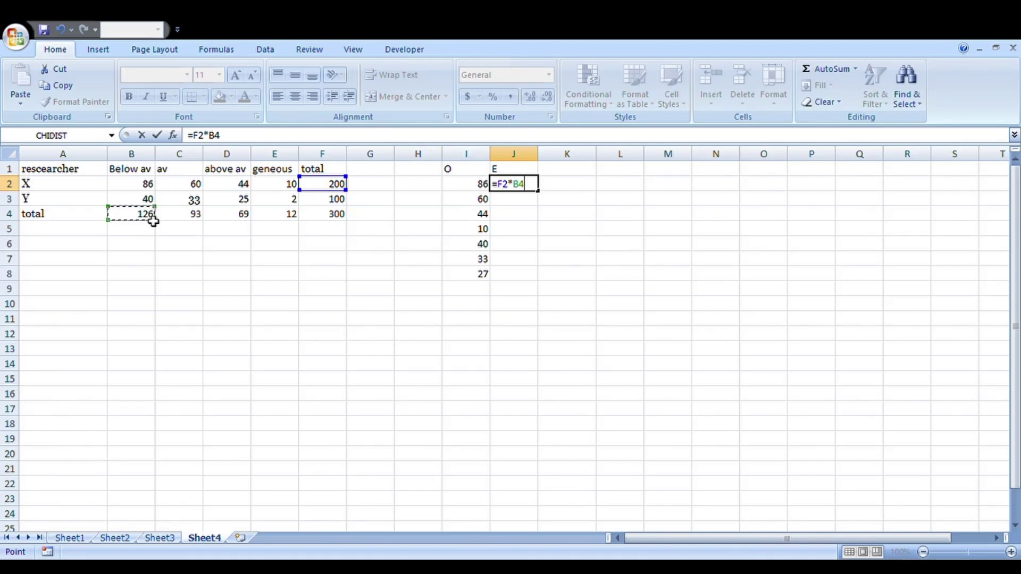
text(/)
click(346, 218)
key(Return)
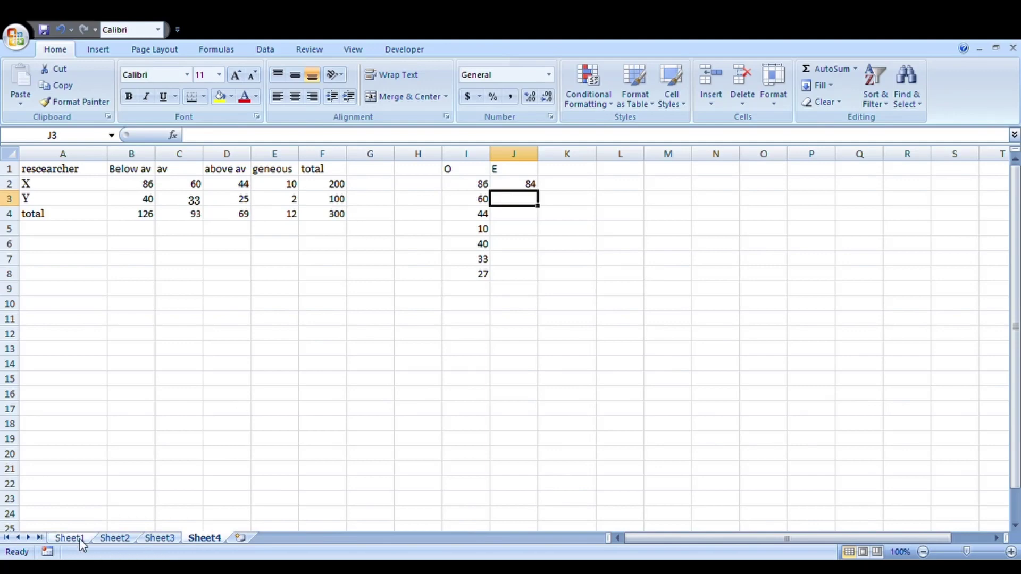
- Switch to Sheet1 and select the expected values in J2:J8
click(80, 539)
click(538, 186)
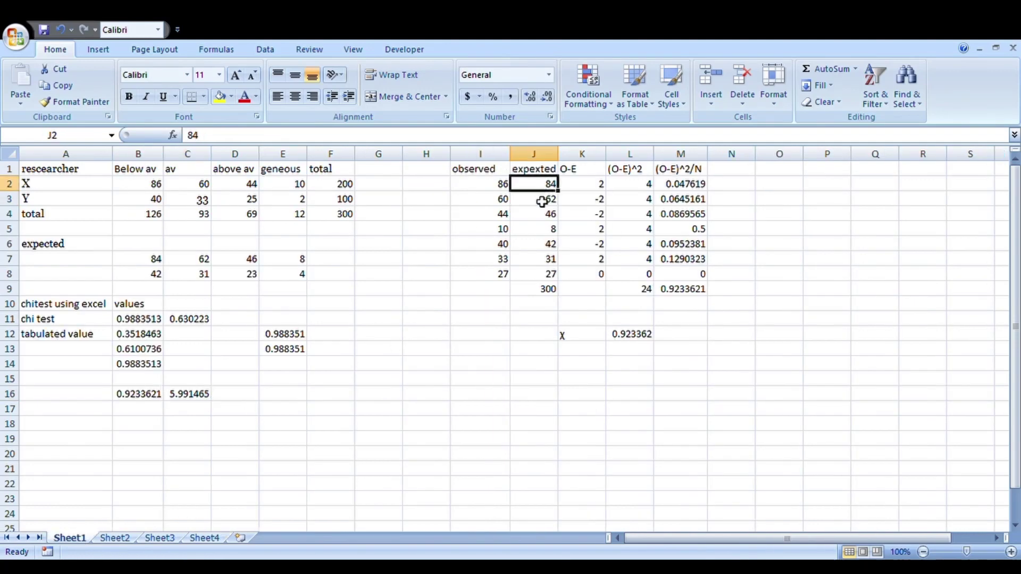
drag(542, 202, 547, 274)
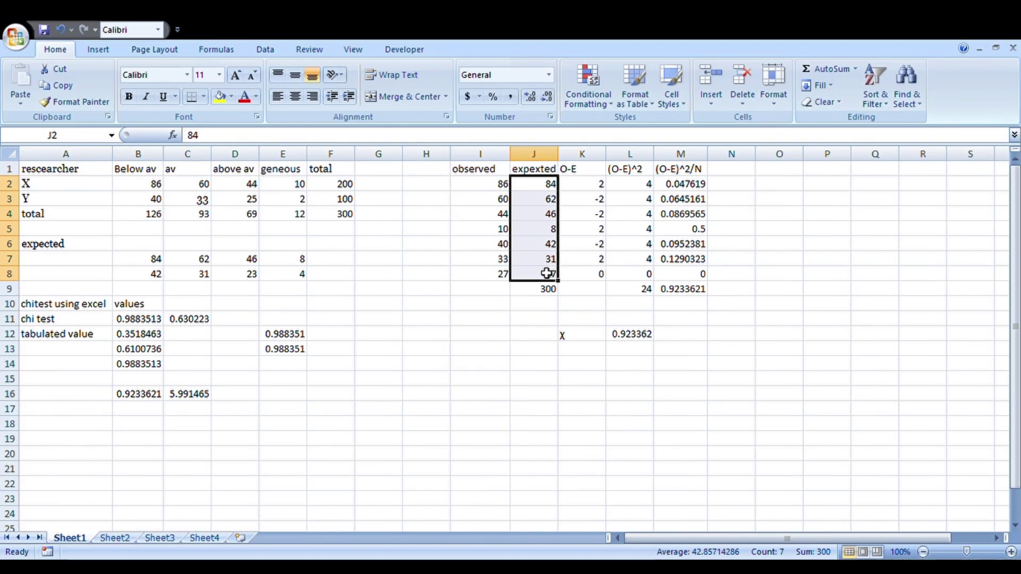
text(C)
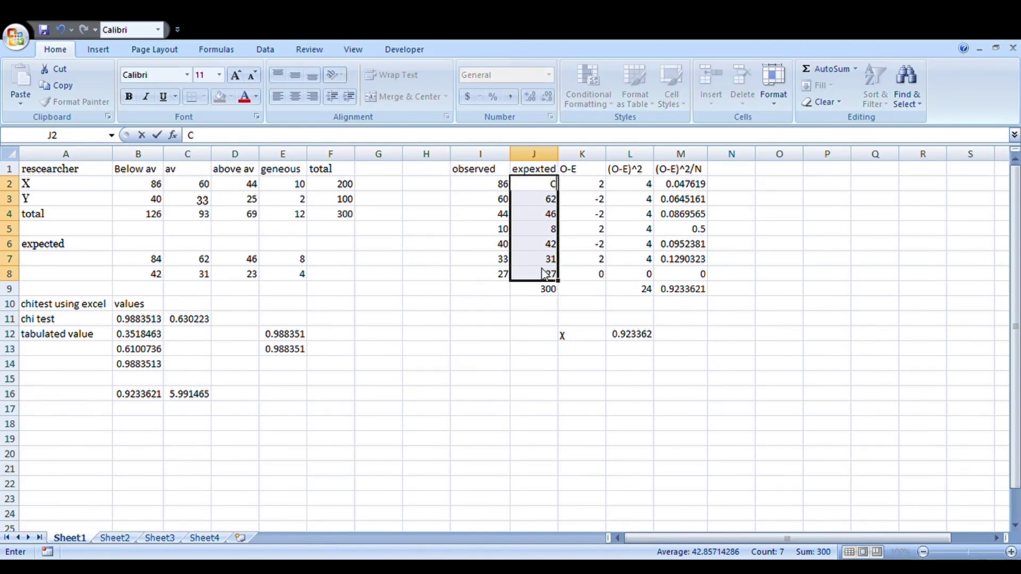
key(BackSpace)
text(84)
key(F2)
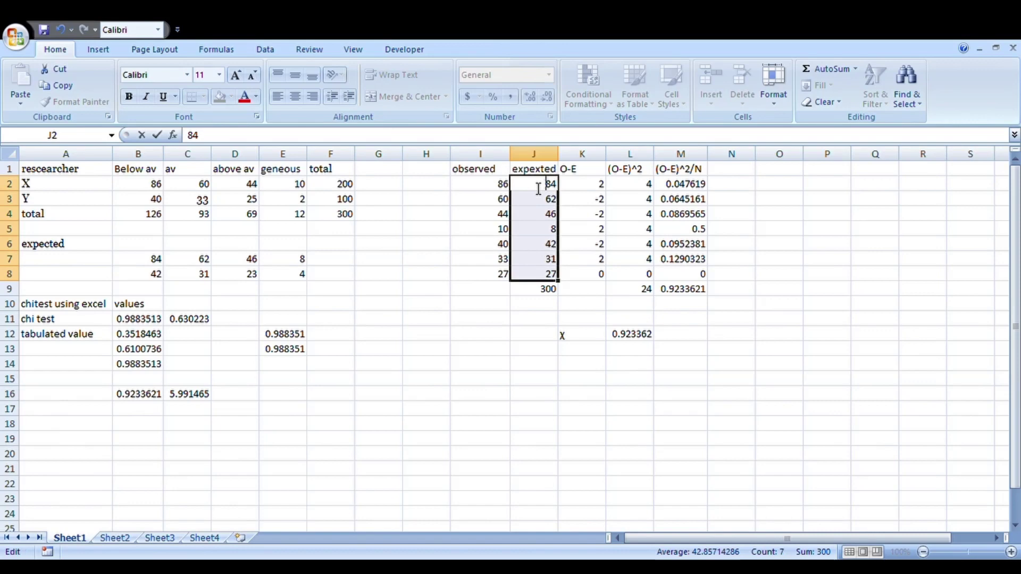
click(408, 352)
- Copy the expected values in J2:J8 of Sheet1 and paste them into Sheet4 starting at J2
drag(532, 186, 552, 280)
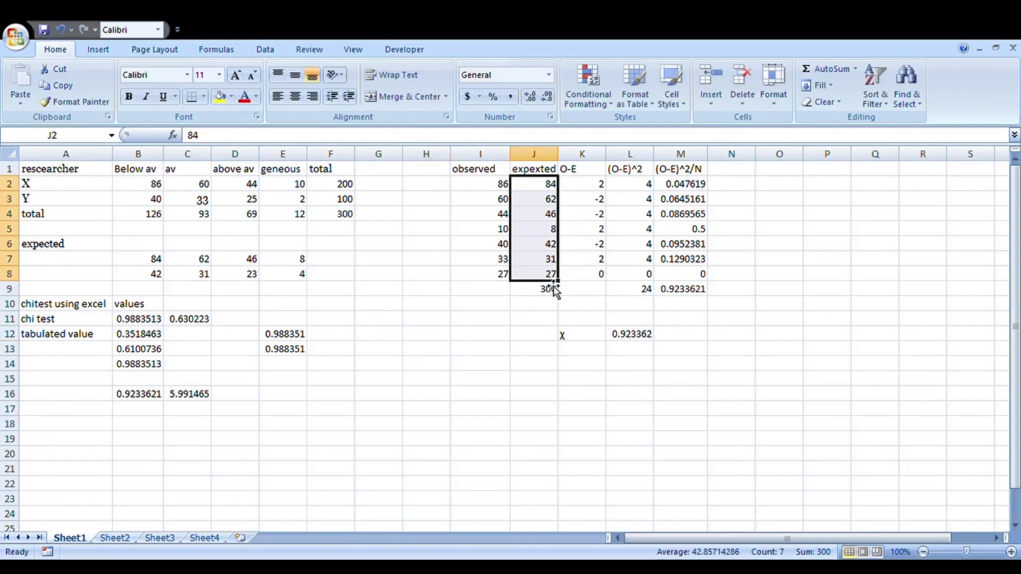
key(ctrl+c)
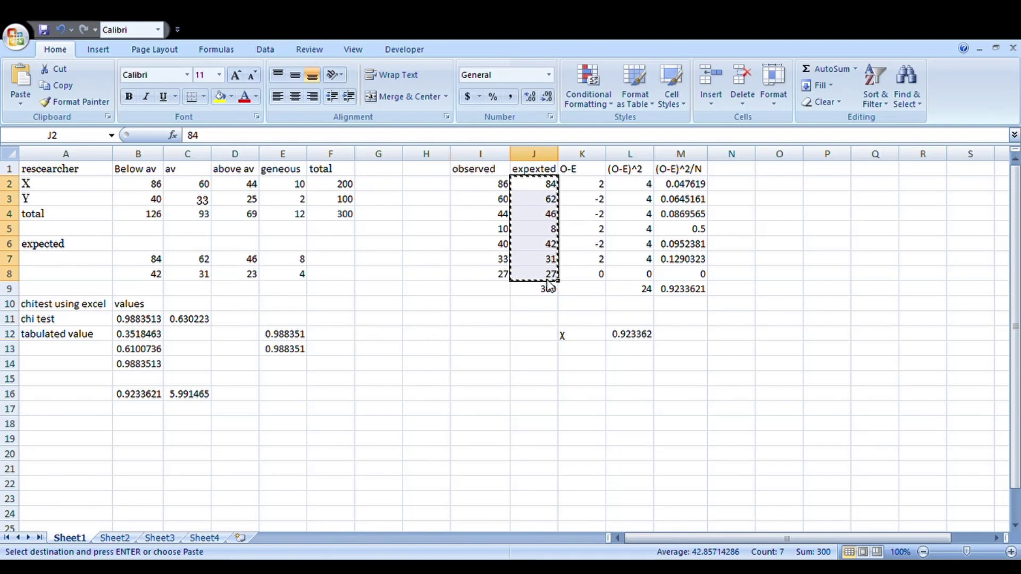
click(215, 536)
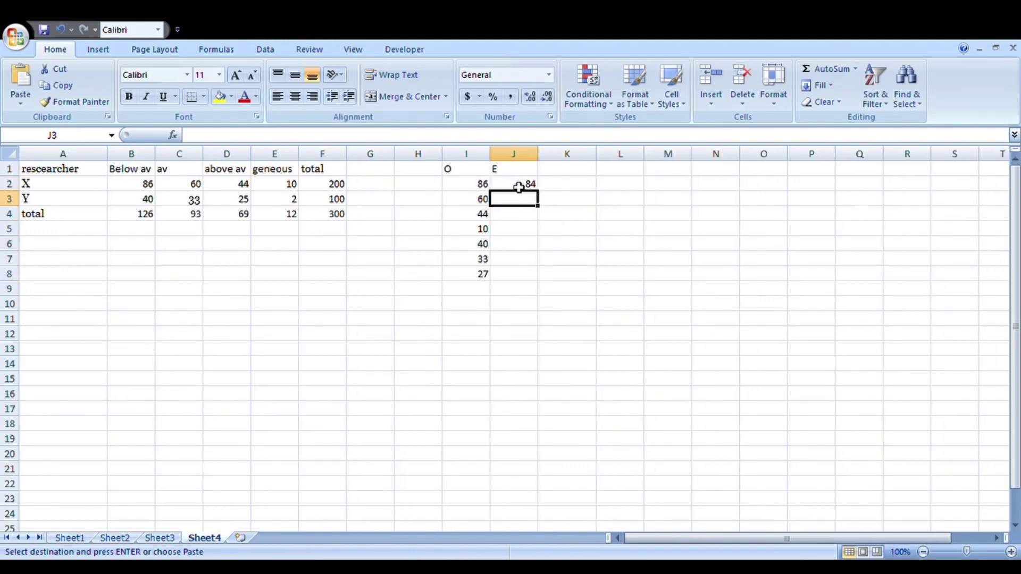
click(518, 186)
key(ctrl+v)
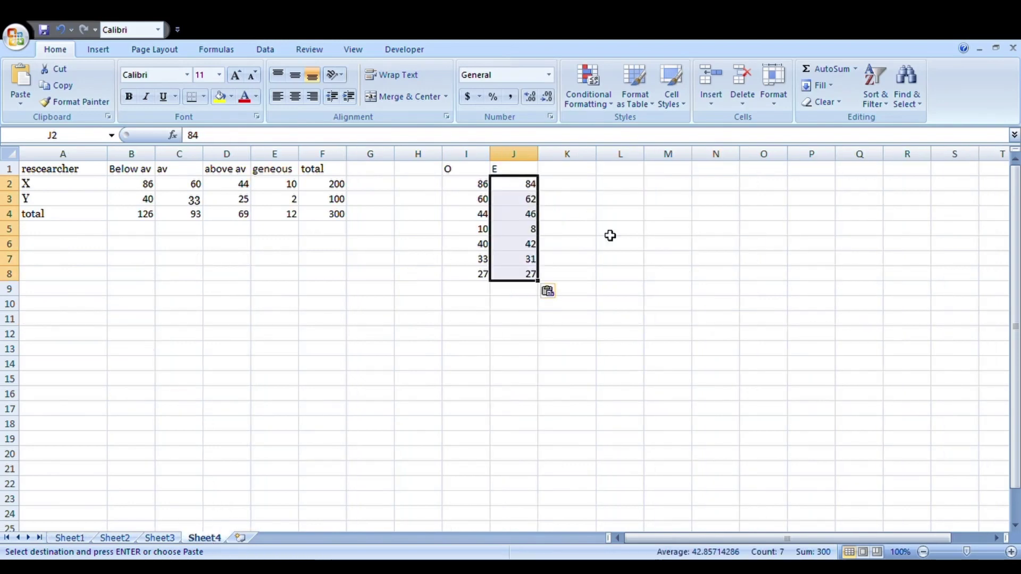
click(514, 203)
click(156, 188)
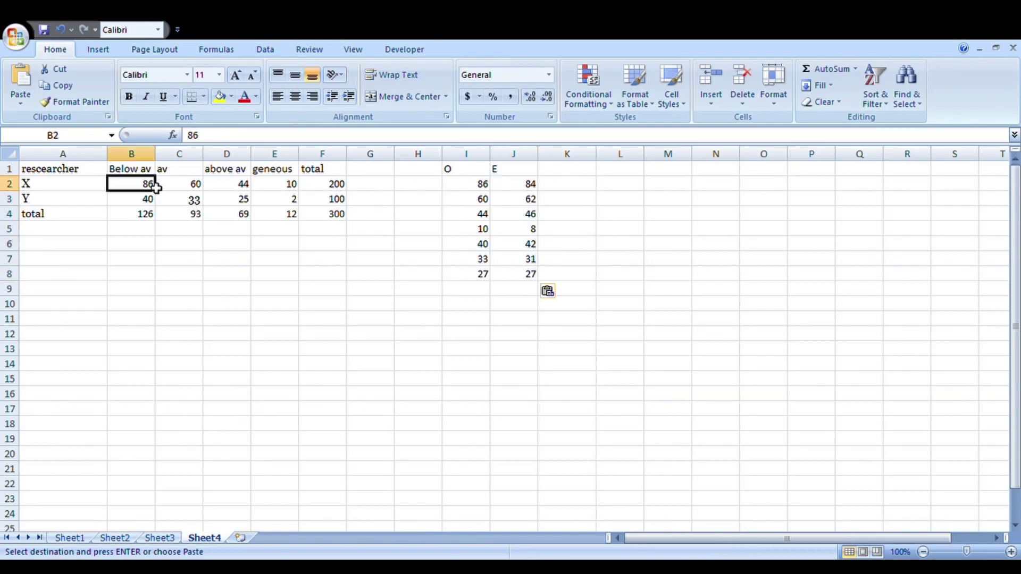
click(343, 189)
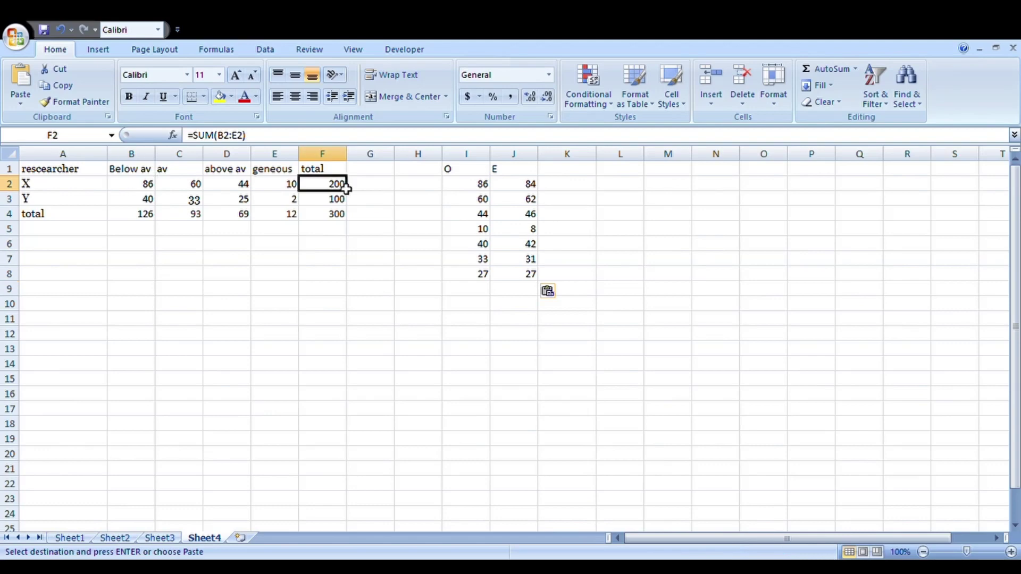
click(134, 188)
click(137, 213)
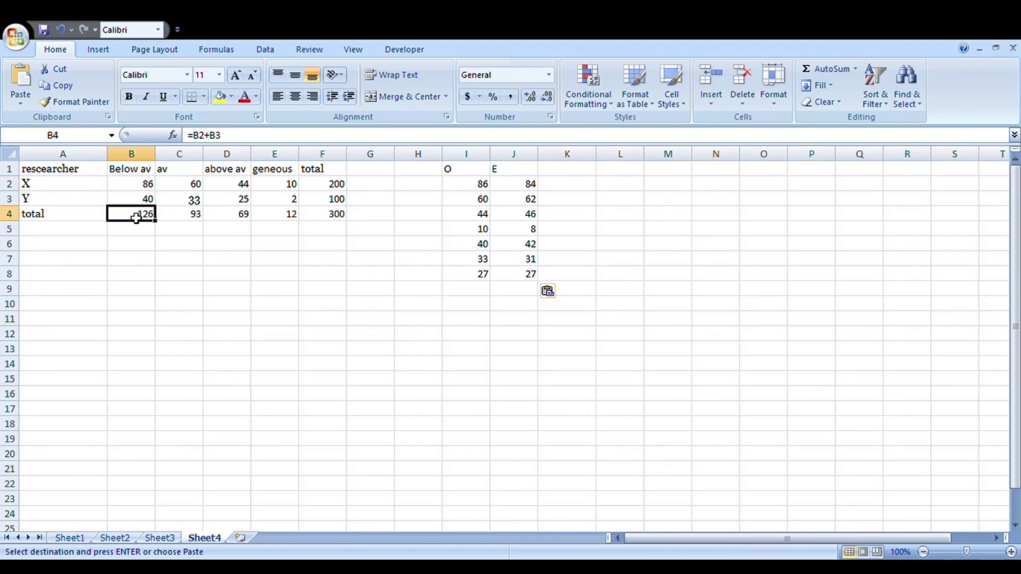
click(338, 216)
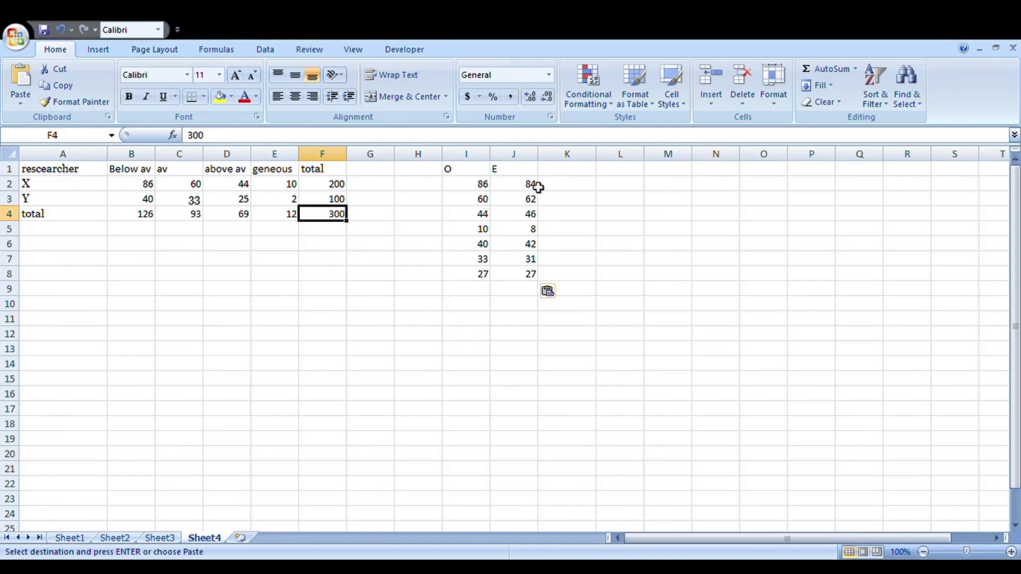
- Enter the heading (O-E) with both parentheses in cell K1
click(566, 175)
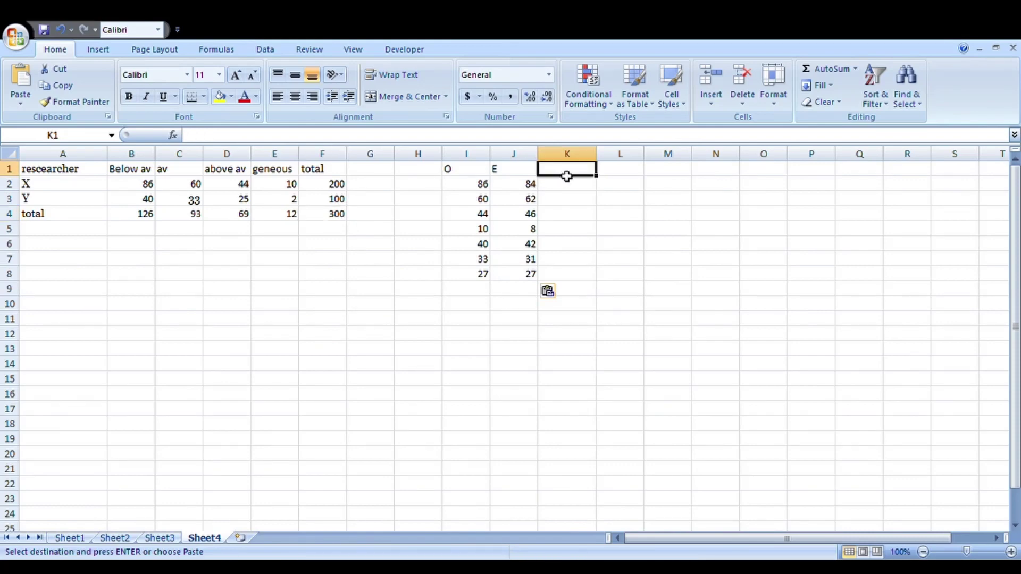
text(O-)
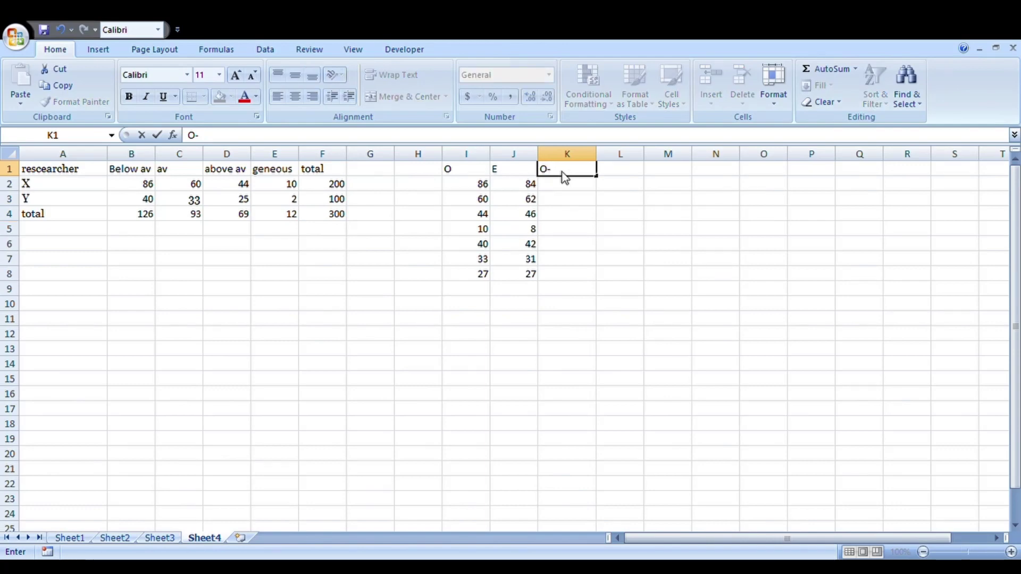
text(E)
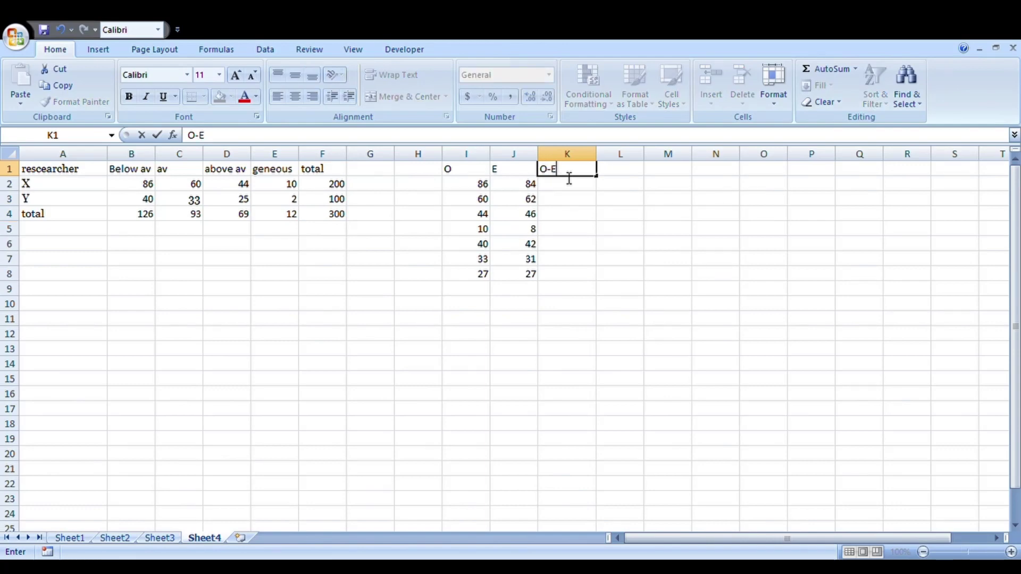
text())
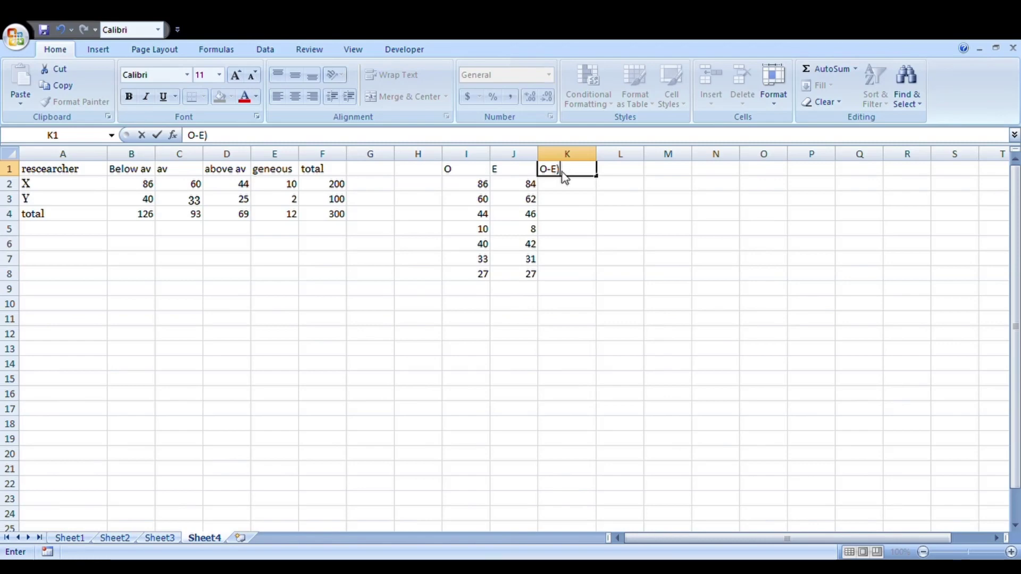
key(ctrl+Return)
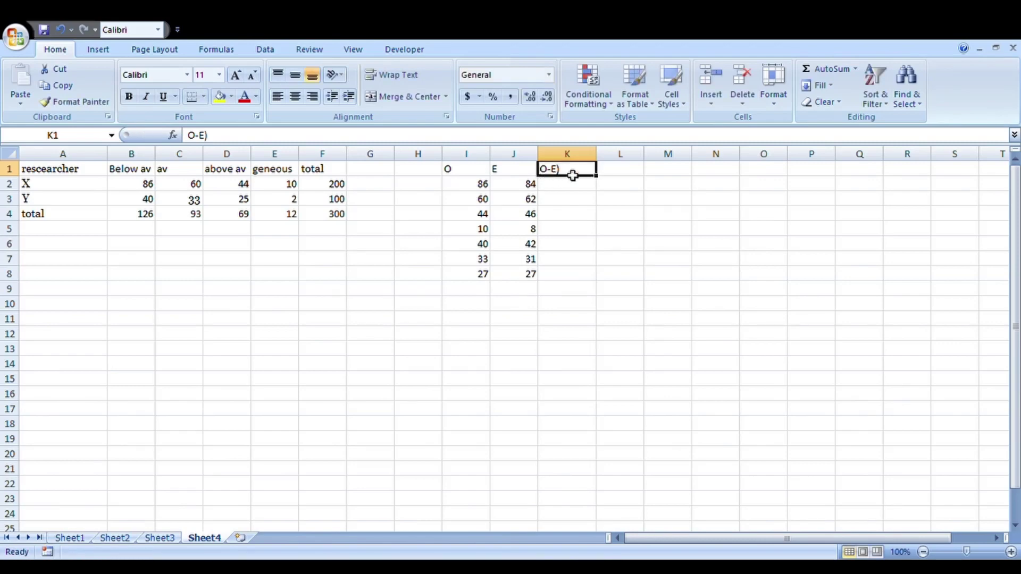
double_click(574, 178)
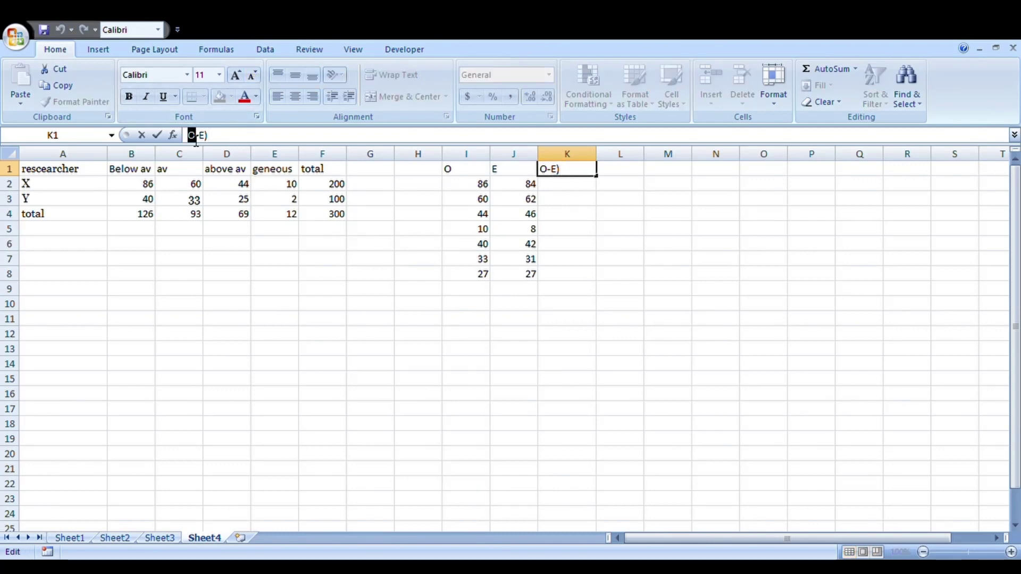
click(231, 141)
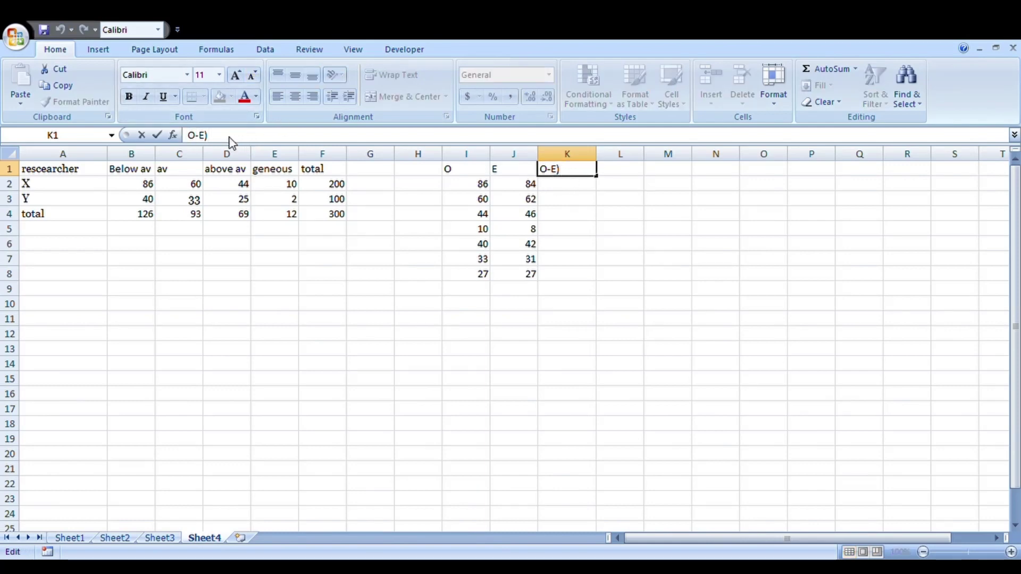
click(187, 136)
text(()
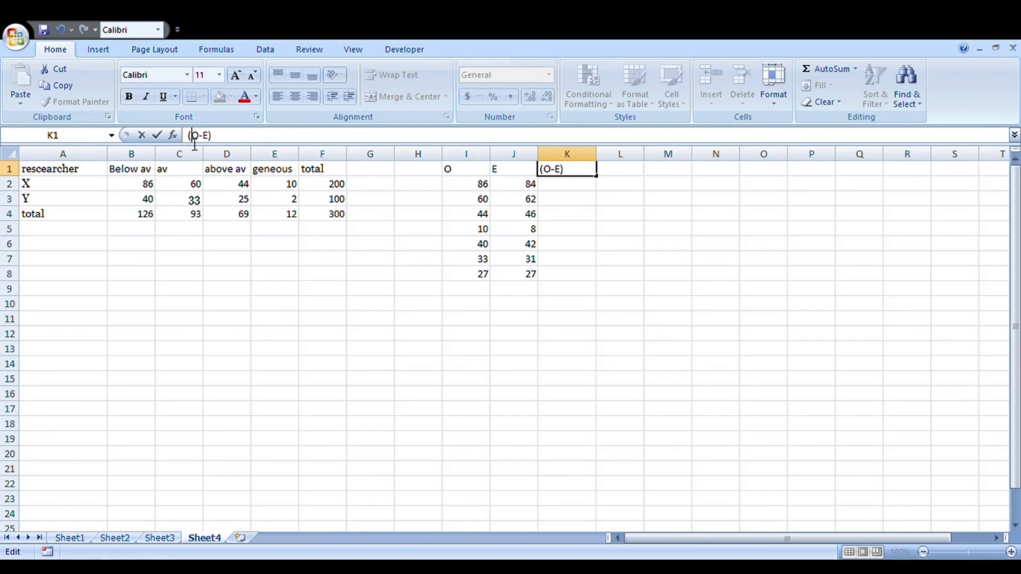
click(232, 139)
click(703, 458)
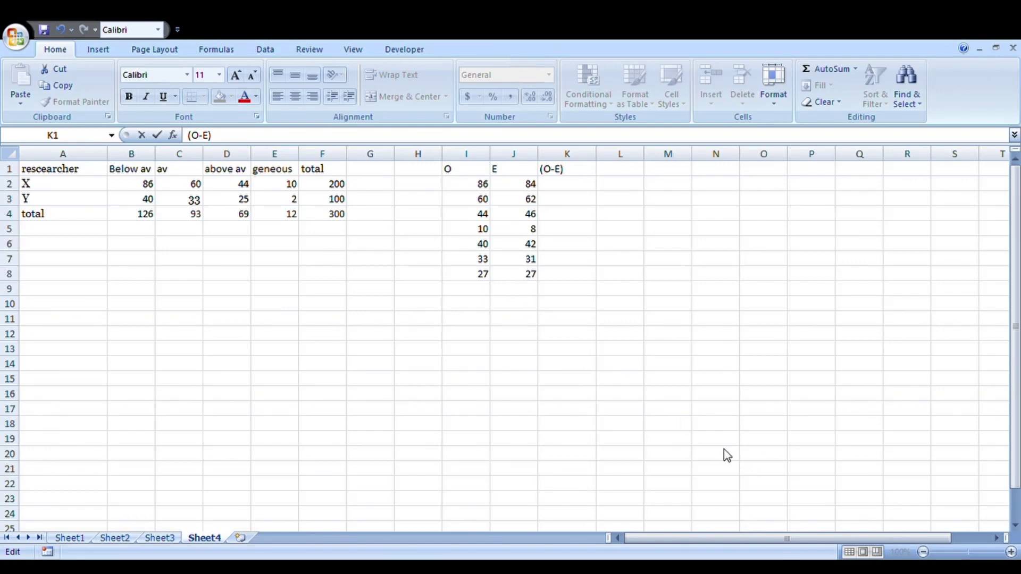
- Extend the heading in cell K1 to read (O-E)^2/E
double_click(579, 170)
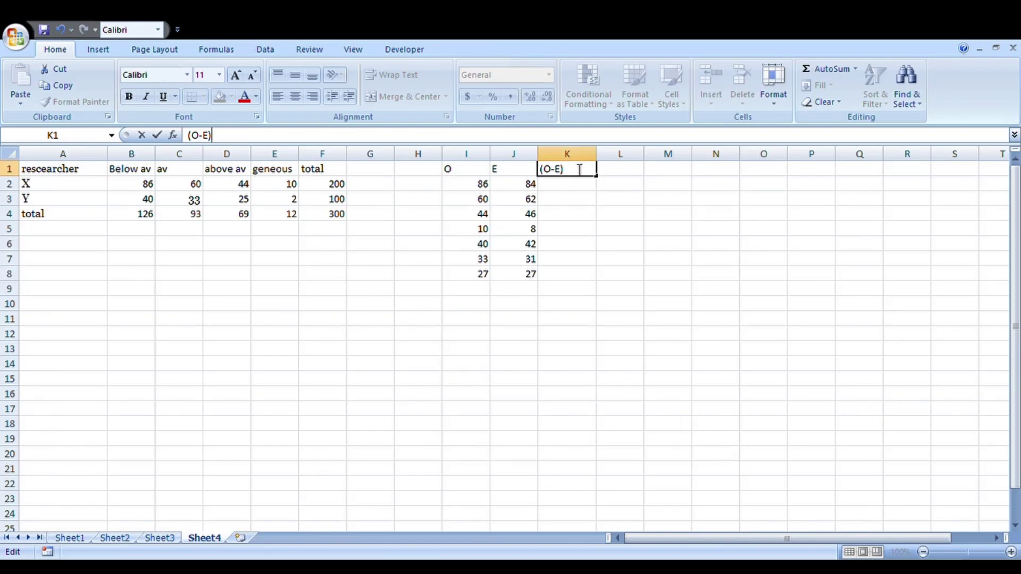
text(^)
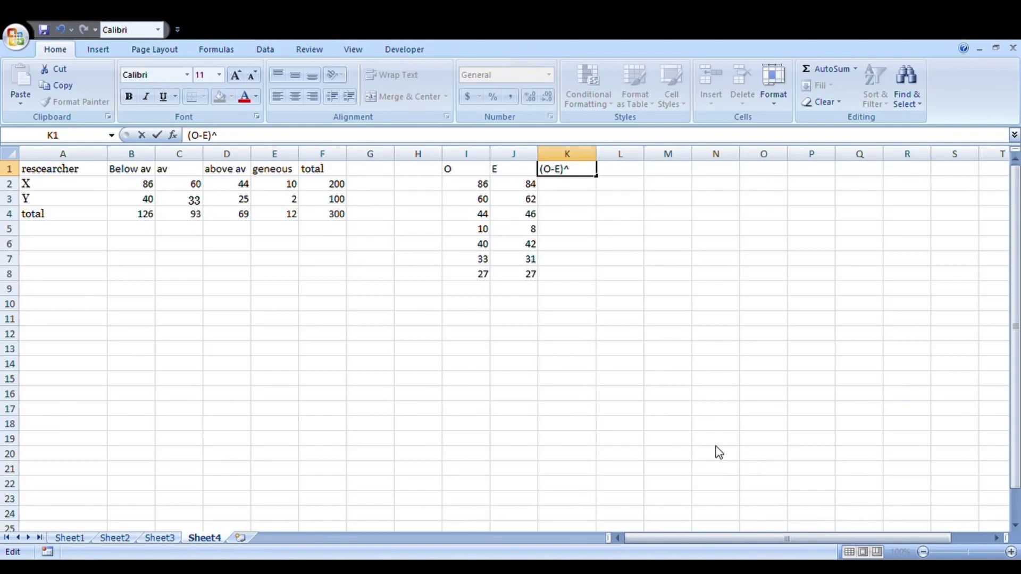
text(@)
key(BackSpace)
text(2/e)
key(BackSpace)
text(E)
key(Return)
- Enter the formula =(I2-J2)^2/J2 in cell K2
text(=)
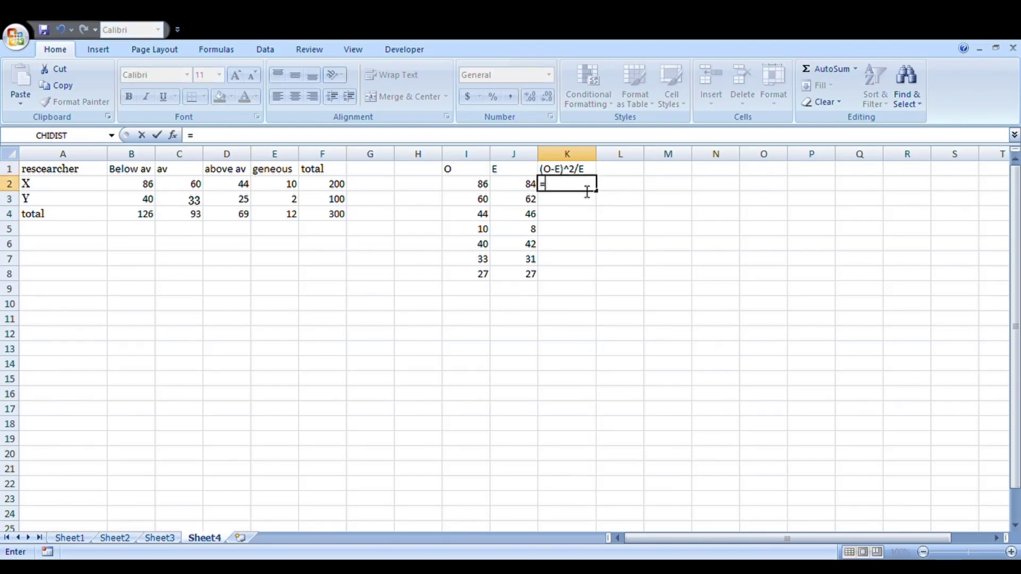
click(482, 187)
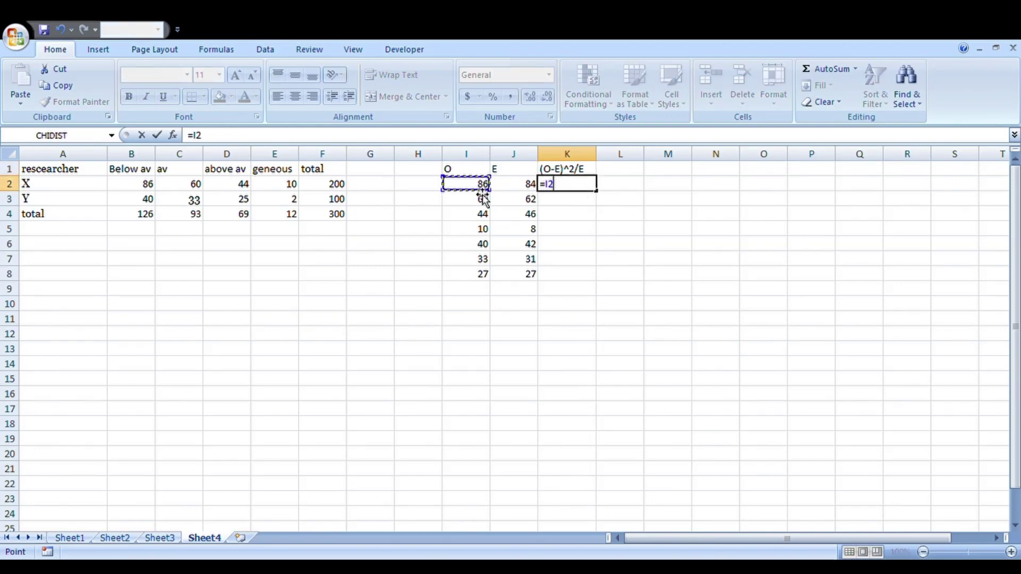
key(BackSpace)
key(BackSpace)
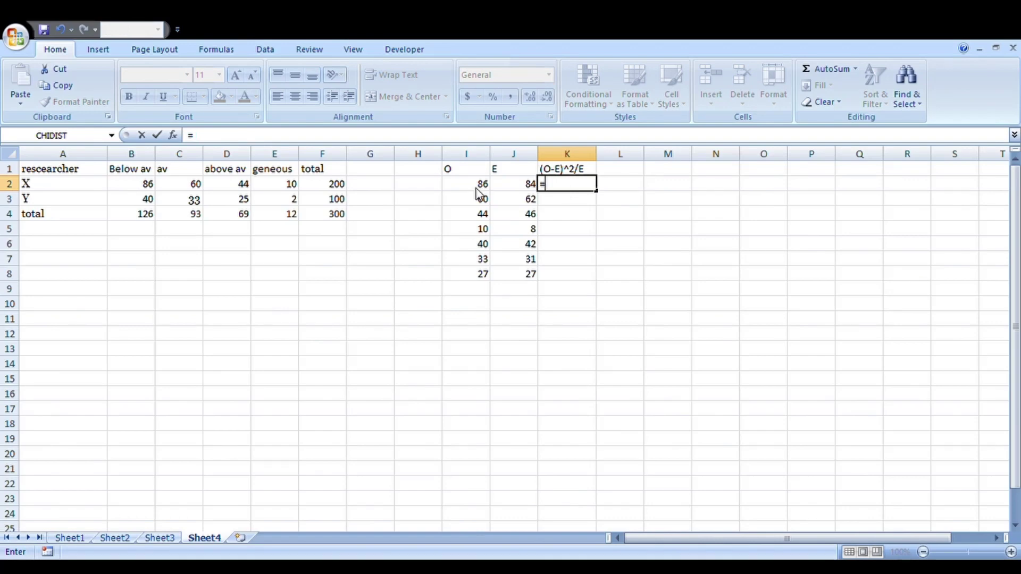
text(()
click(477, 187)
text(-)
click(524, 186)
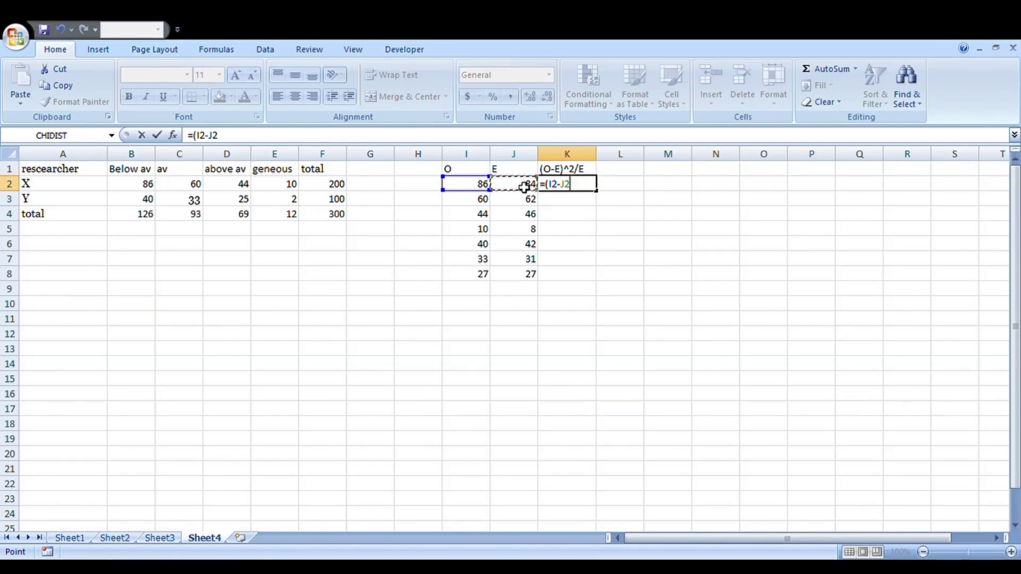
text()^2/)
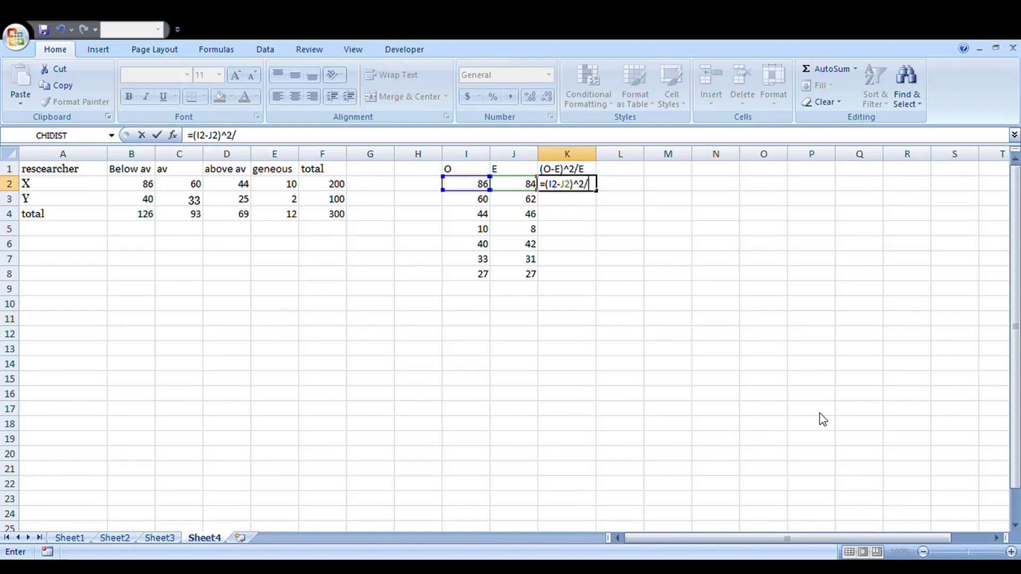
click(527, 190)
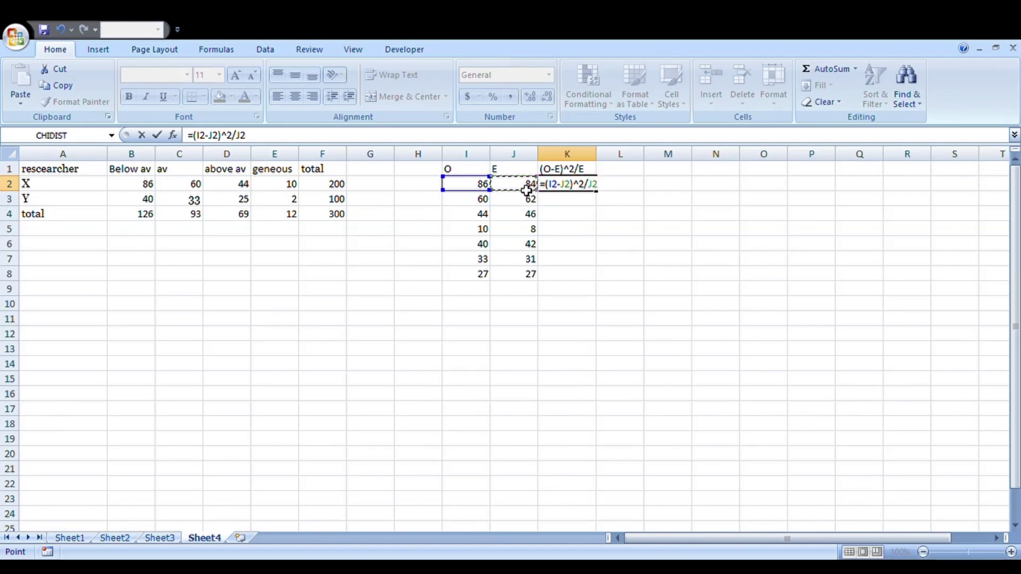
key(Return)
- Fill the K2 formula down through K8 and total K2:K8 with a SUM in cell K9
click(585, 191)
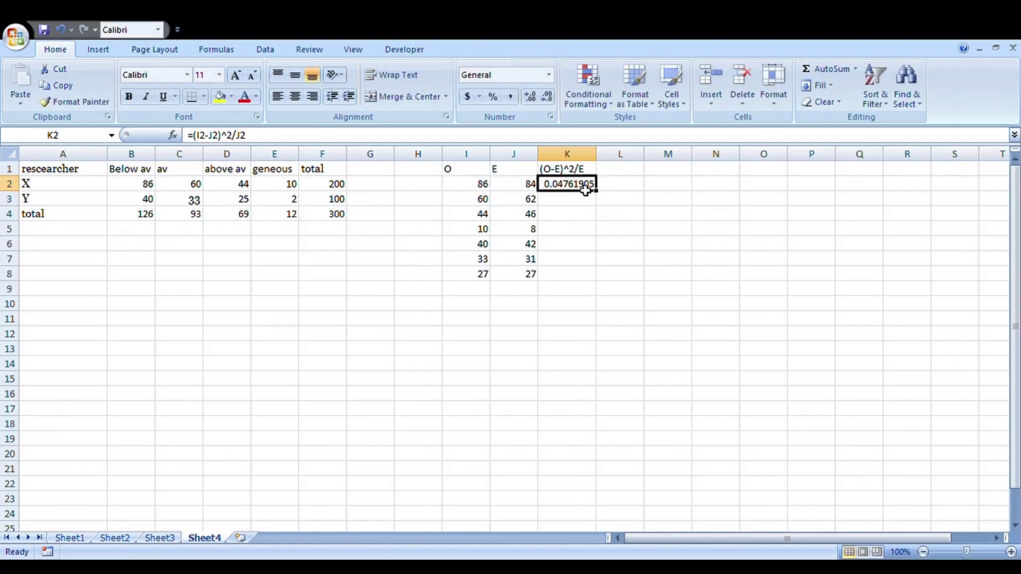
drag(597, 192, 598, 281)
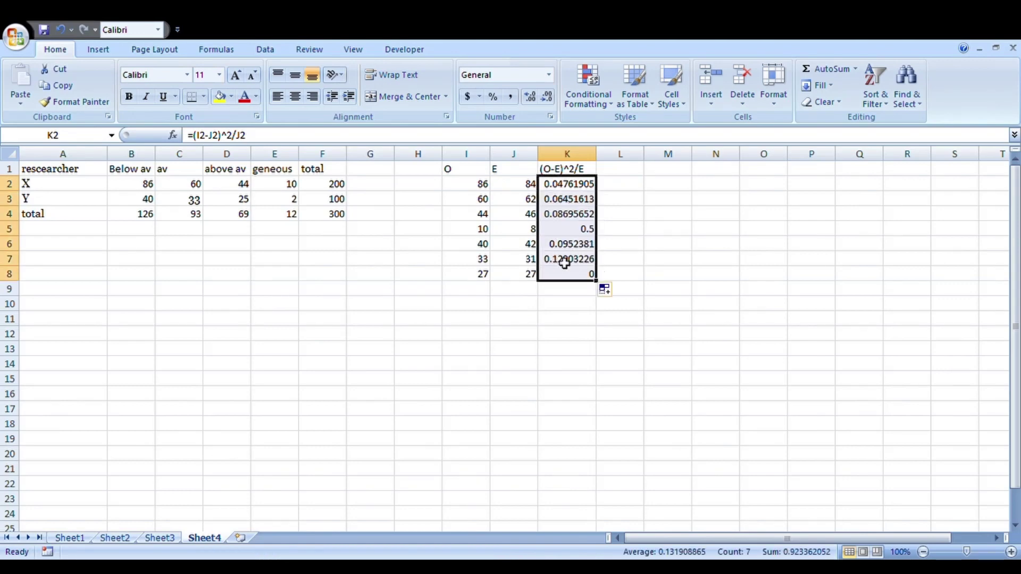
click(568, 293)
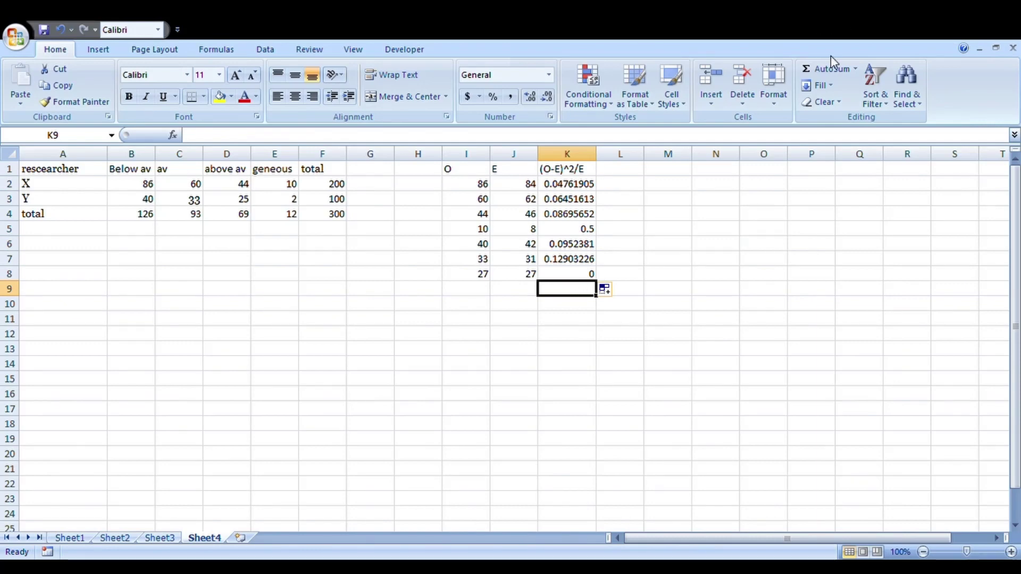
click(827, 69)
key(Return)
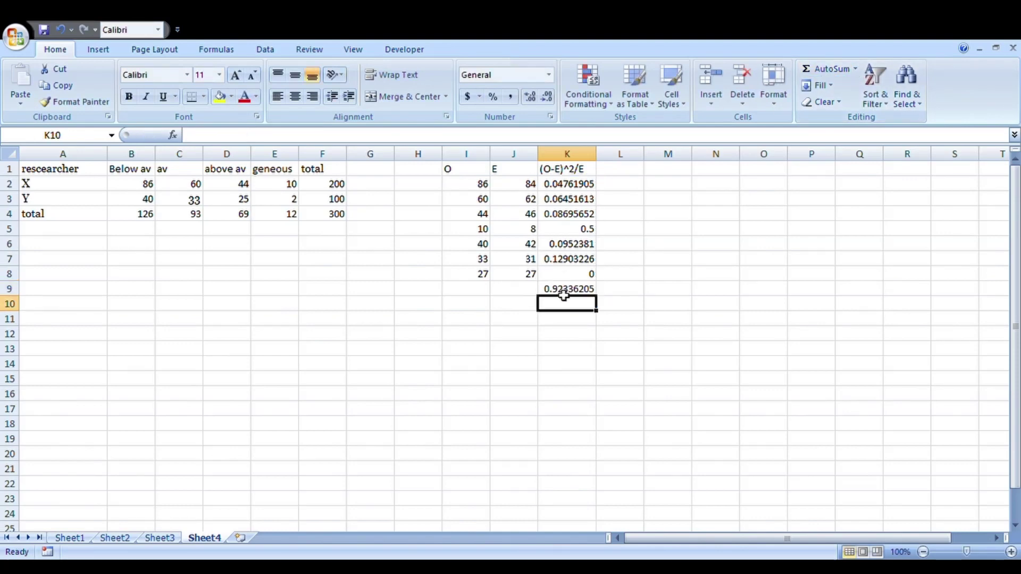
click(564, 293)
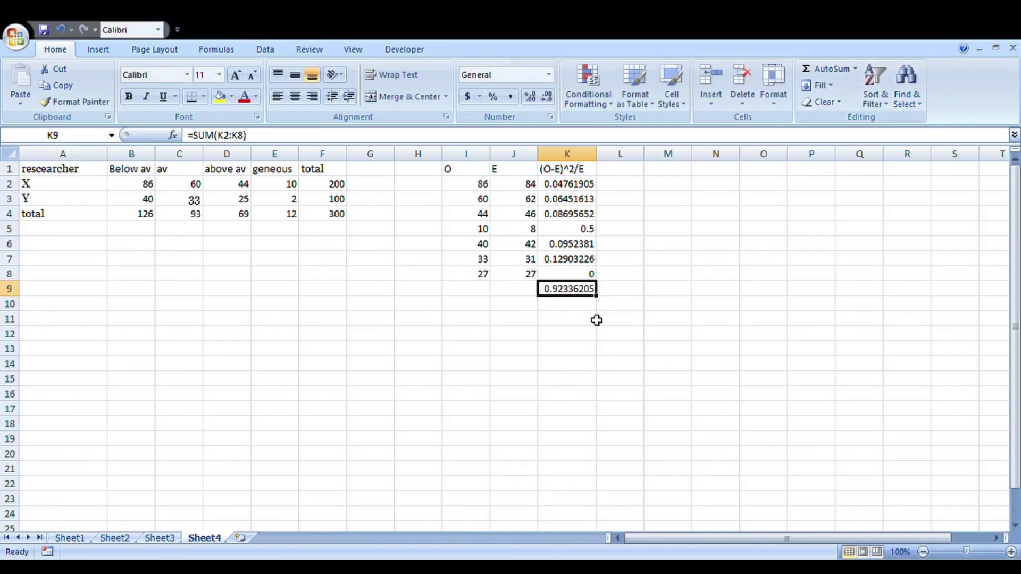
- Enter the label "chi tab" in cell A13
click(78, 354)
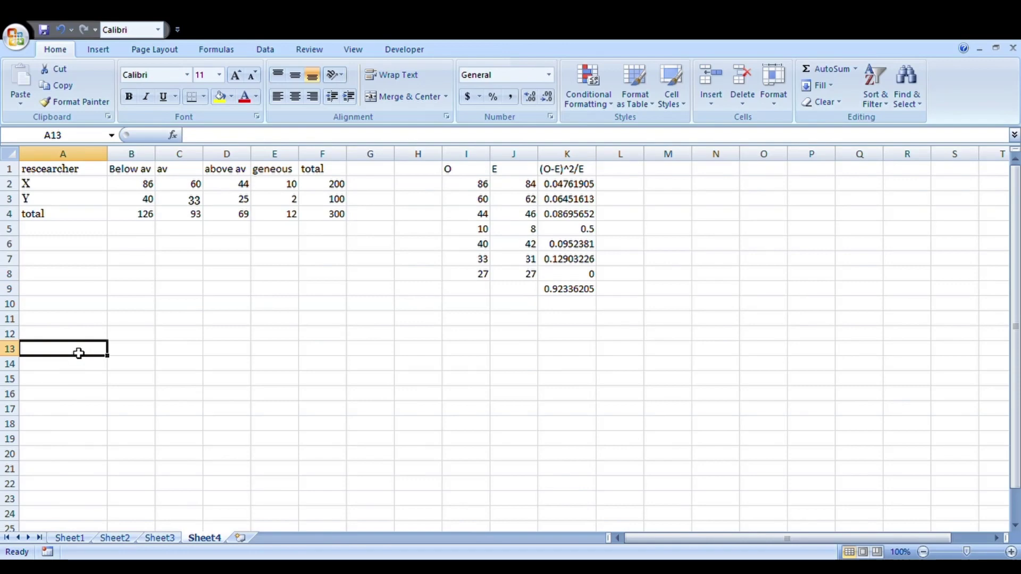
text(c)
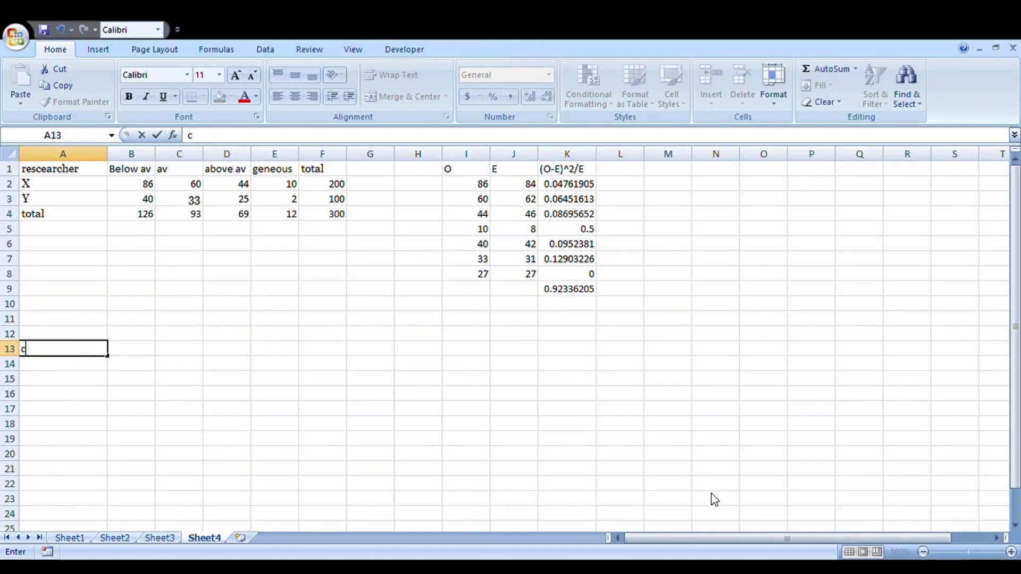
text(hi tab)
- Compute the critical chi-square value in B13 with CHIINV, using probability .05 and 2 degrees of freedom
click(142, 354)
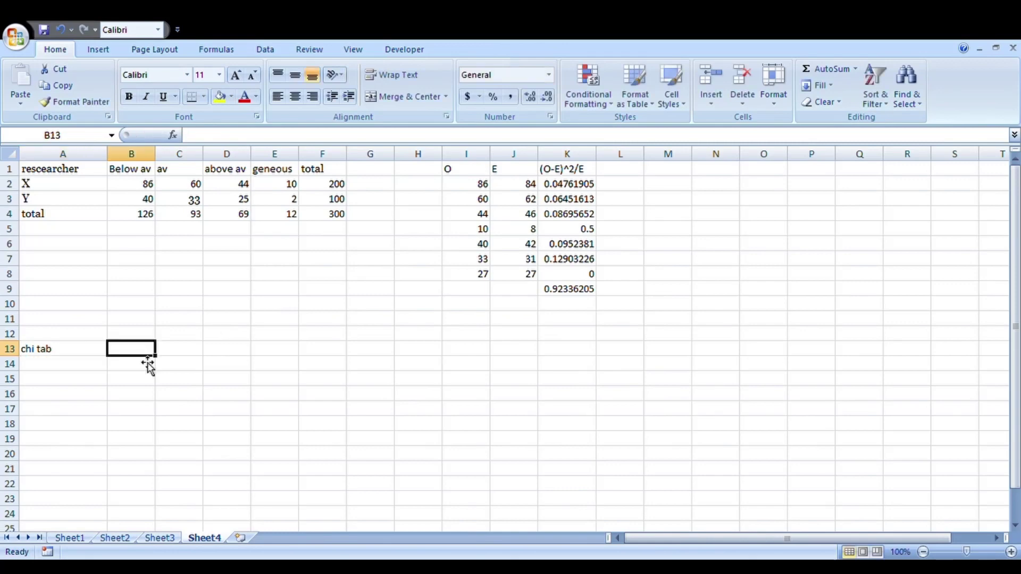
text(=)
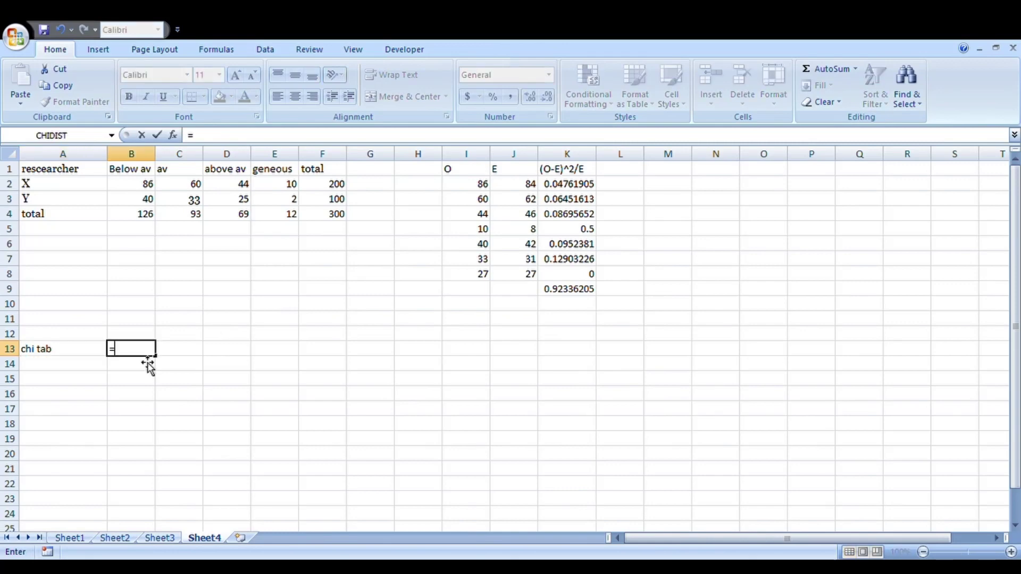
text(c)
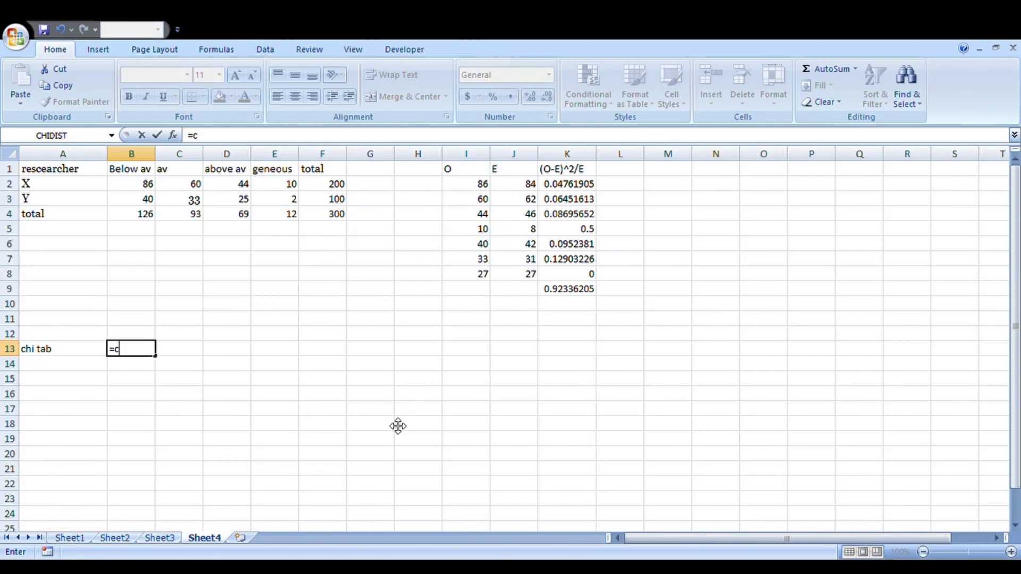
text(hiinv()
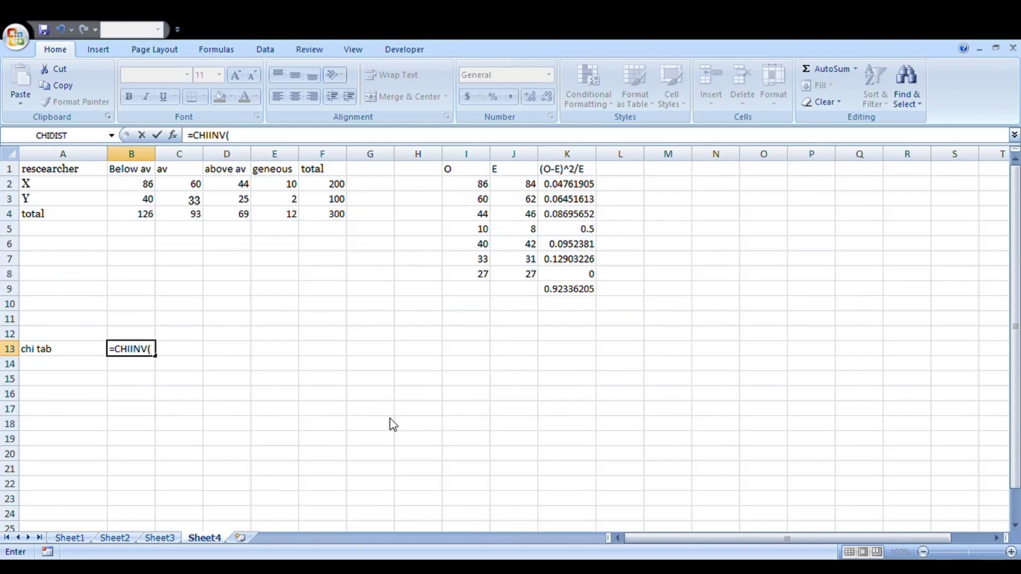
text(.05)
click(182, 360)
text(,2)
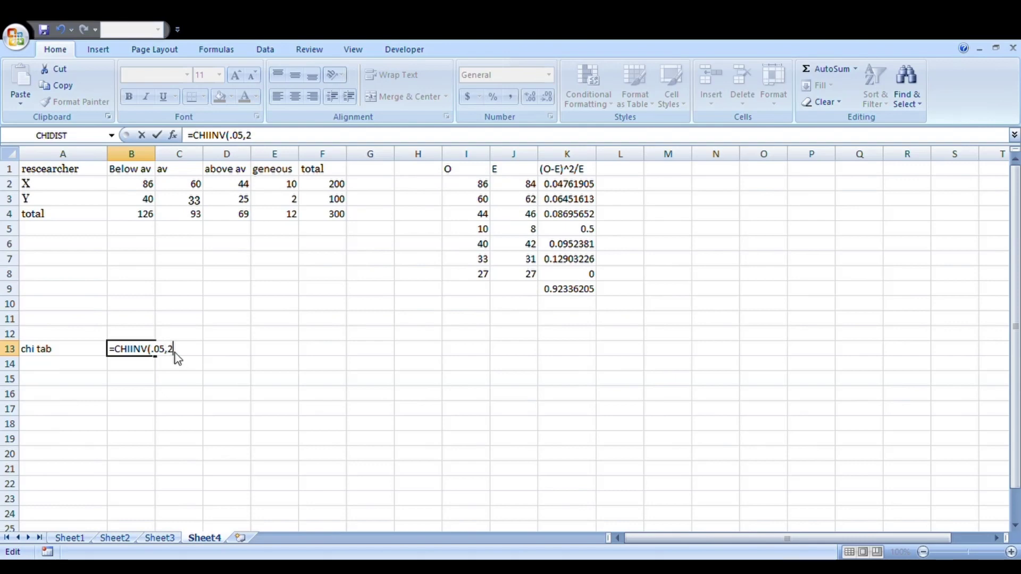
key(Return)
click(144, 352)
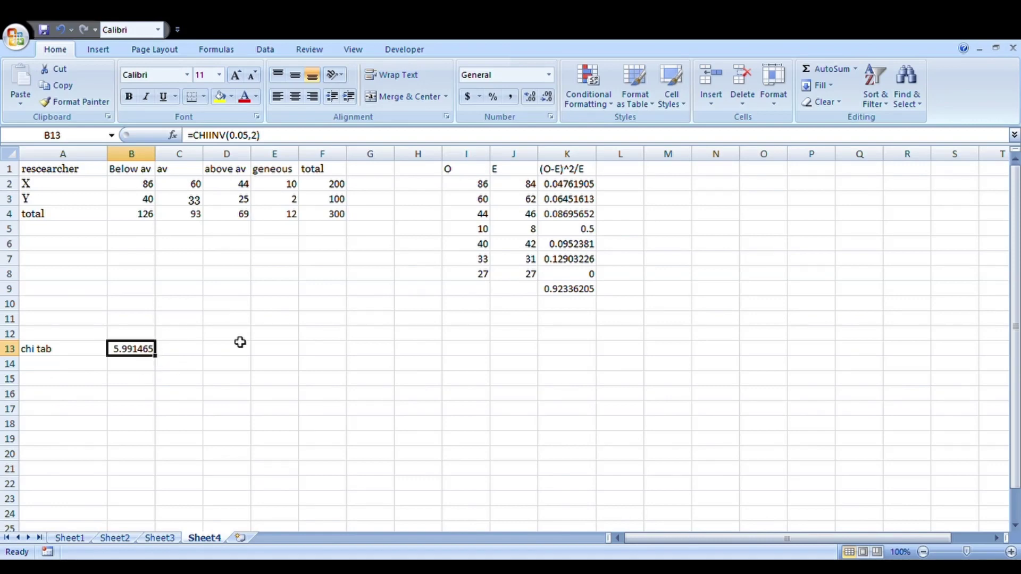
click(584, 295)
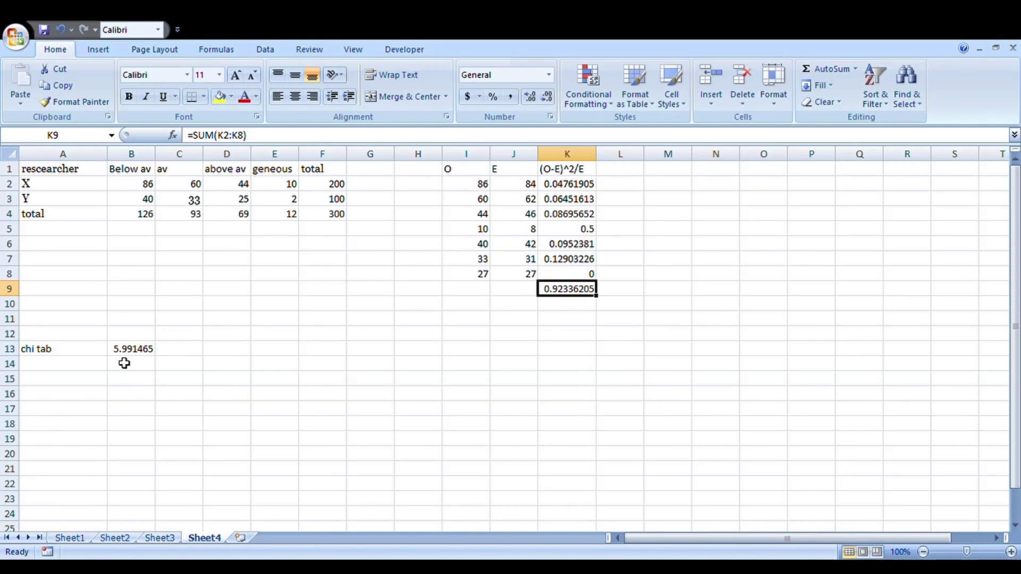
- Calculate the chi-square test probability in B12 with CHITEST, using observed values I2:I8 and expected values J2:J8
click(86, 336)
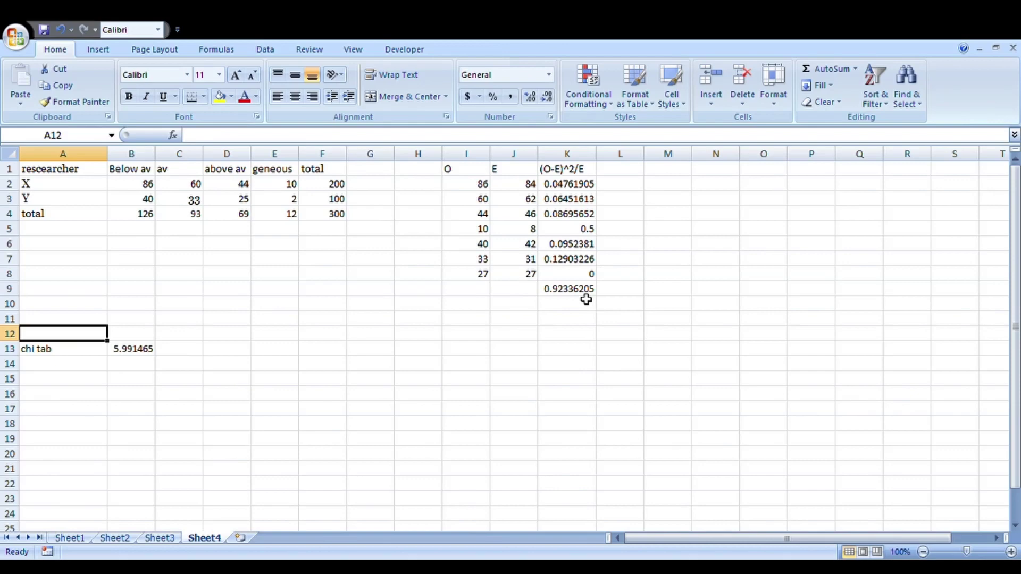
click(155, 333)
text(=)
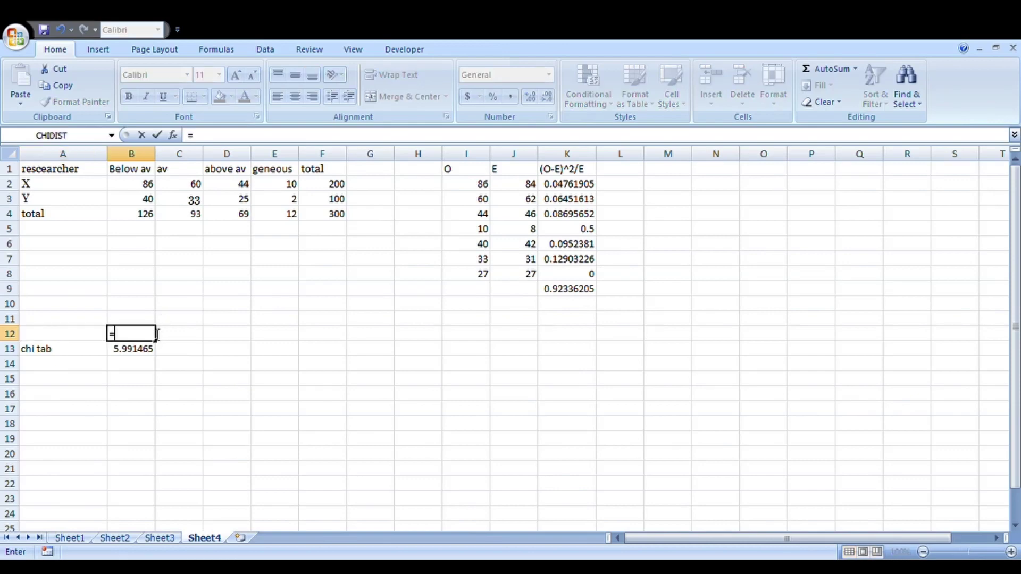
text(c)
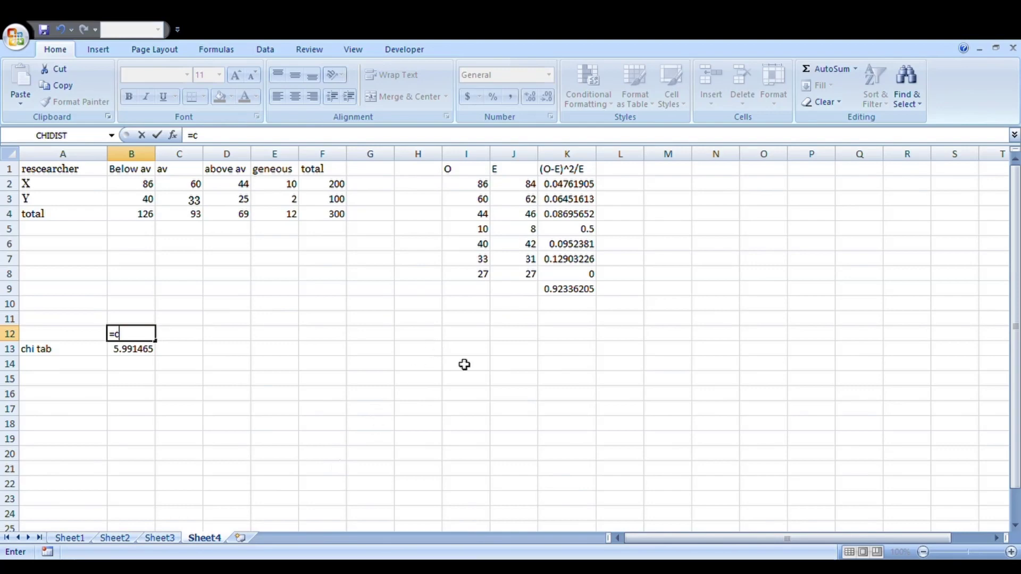
text(hitest()
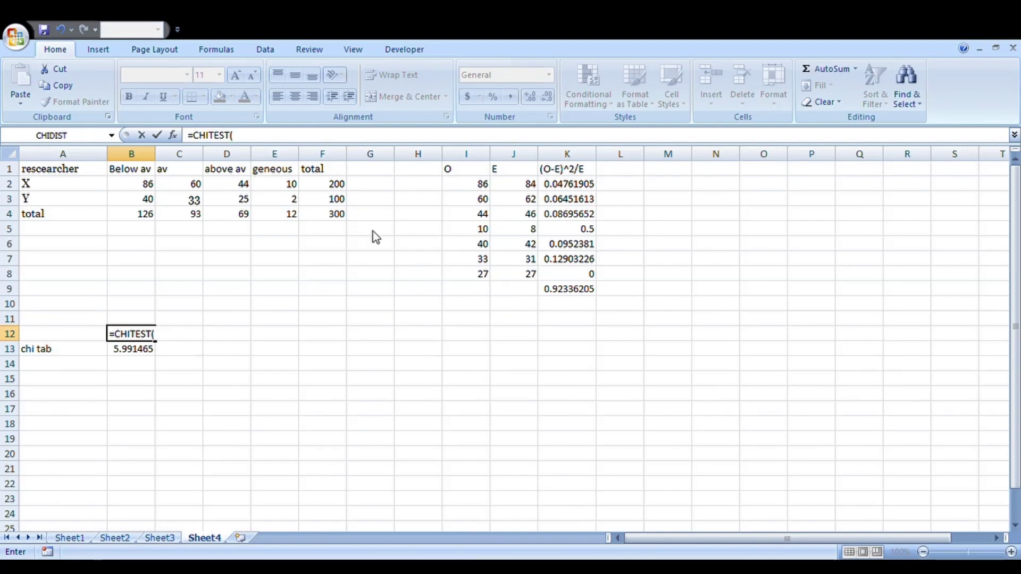
drag(462, 186, 467, 271)
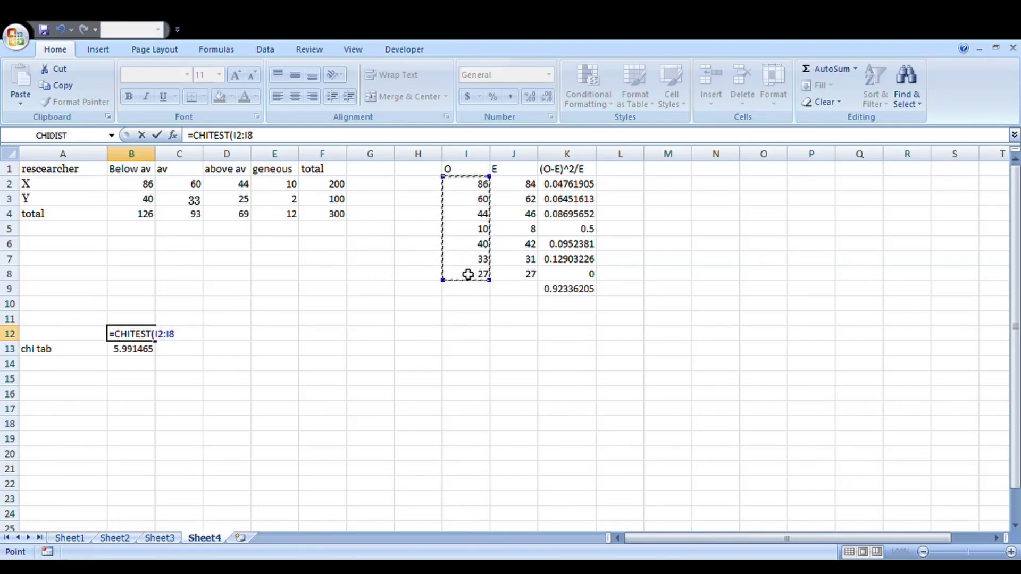
text(,)
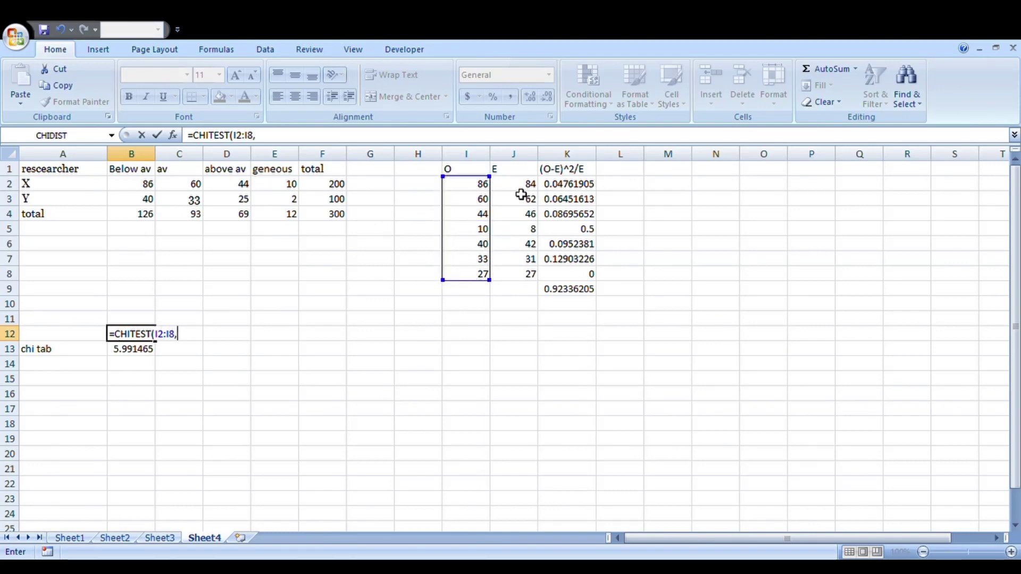
drag(523, 187, 523, 284)
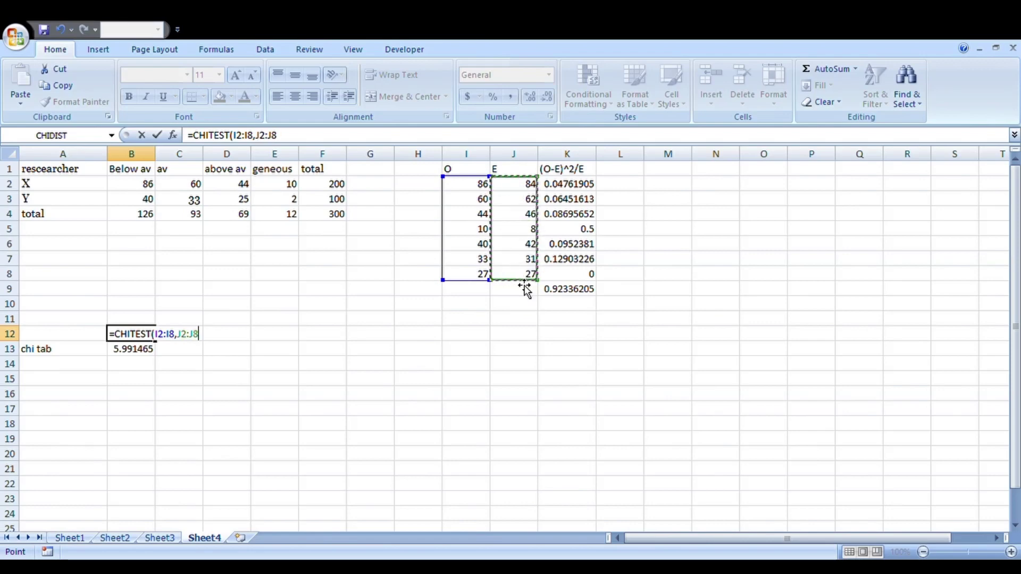
key(Return)
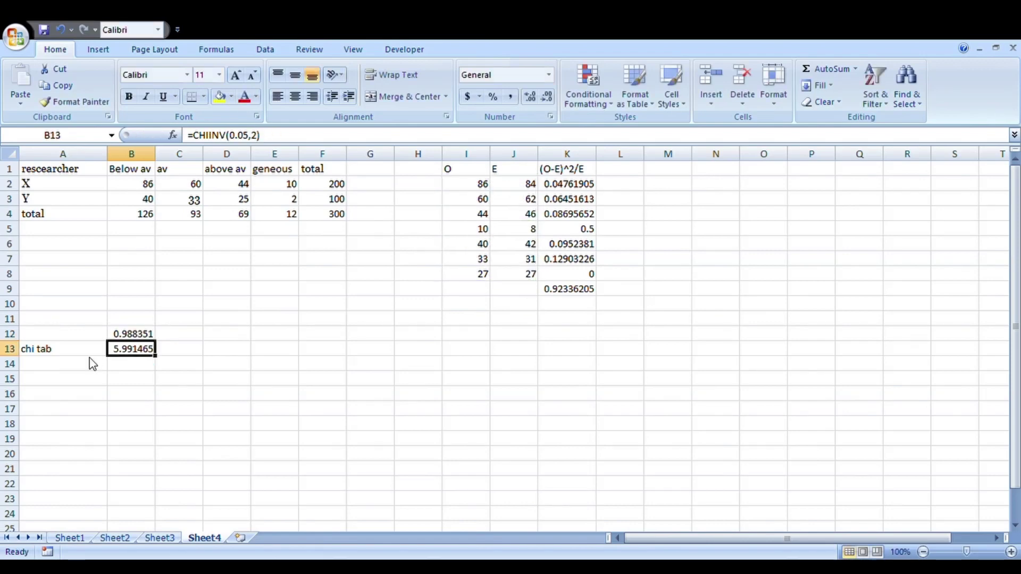
- Compare the CHITEST formula result in B12 with the (O-E)^2/E total in K9
click(142, 335)
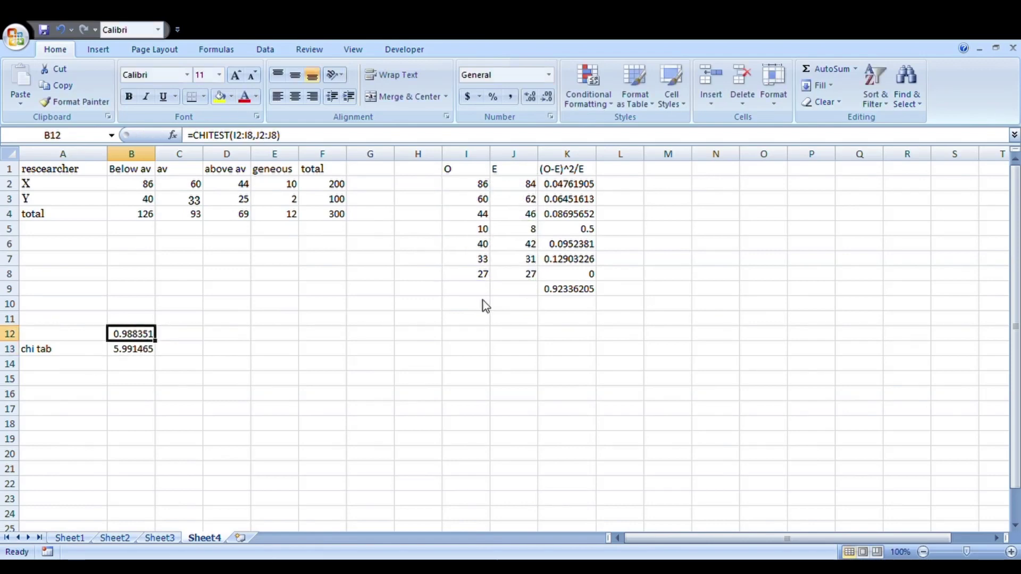
click(576, 296)
click(132, 335)
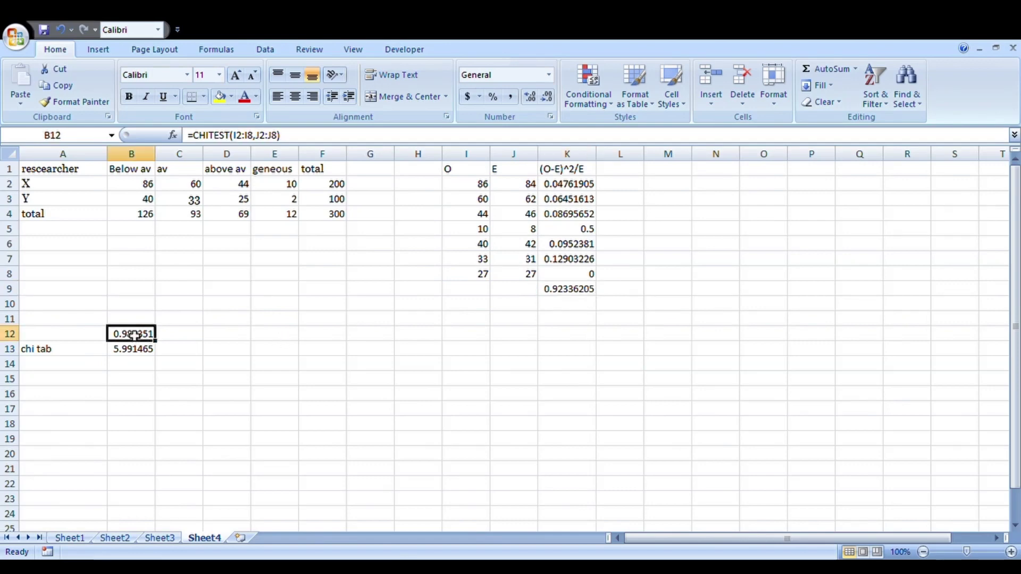